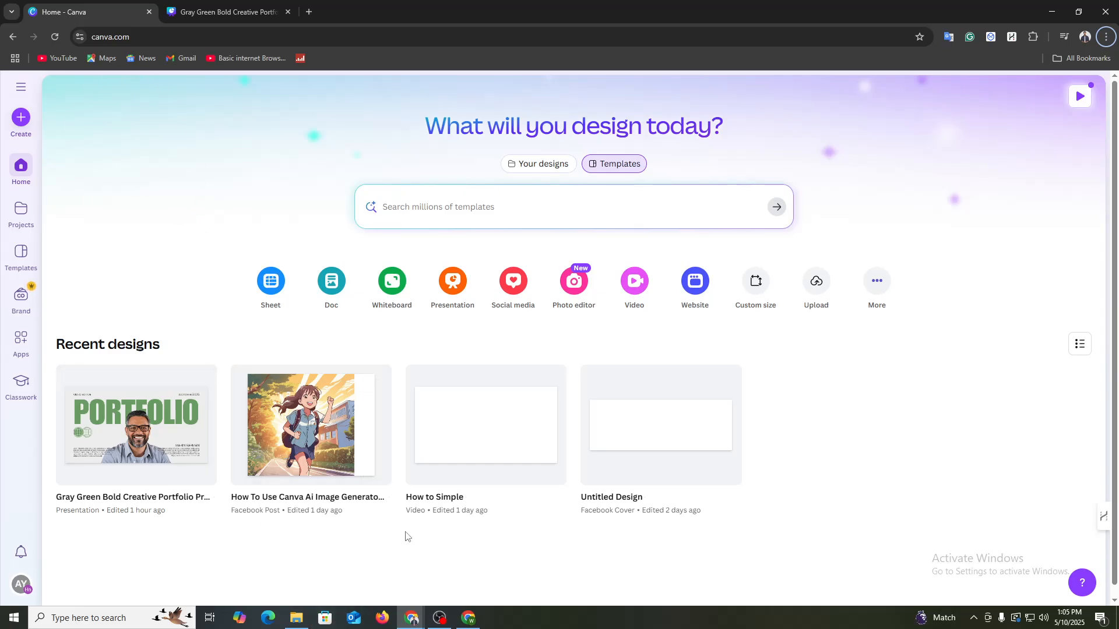
# Step: Switch to the signed-out Canva homepage in the incognito window and view its login and sign-up options
pyautogui.moveTo(411, 618)
pyautogui.click(457, 571)
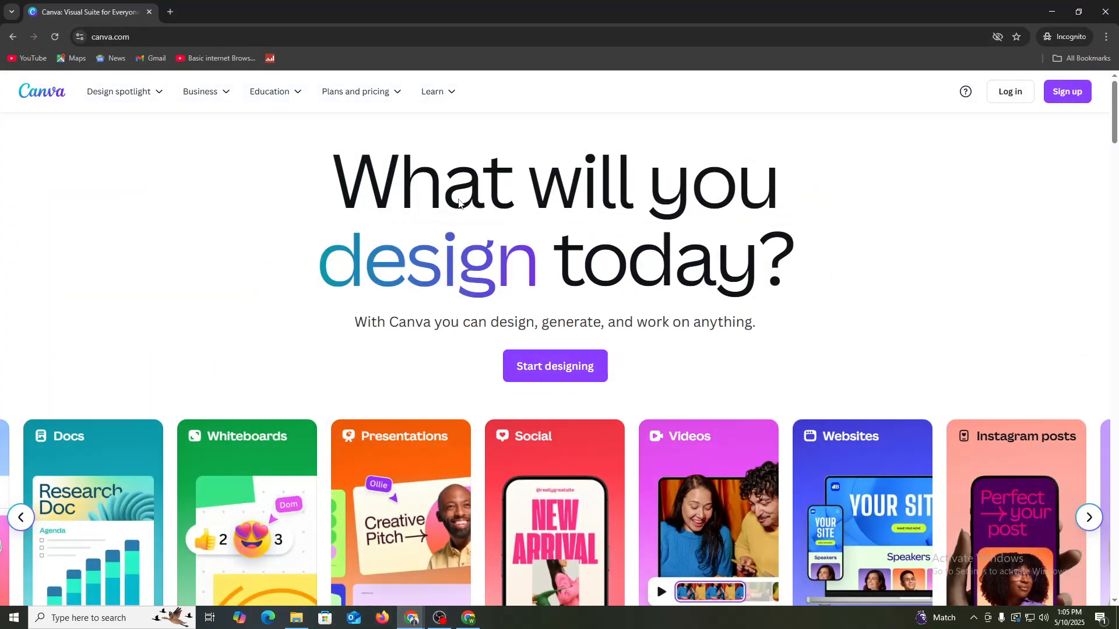
pyautogui.scroll(-5, 445, 302)
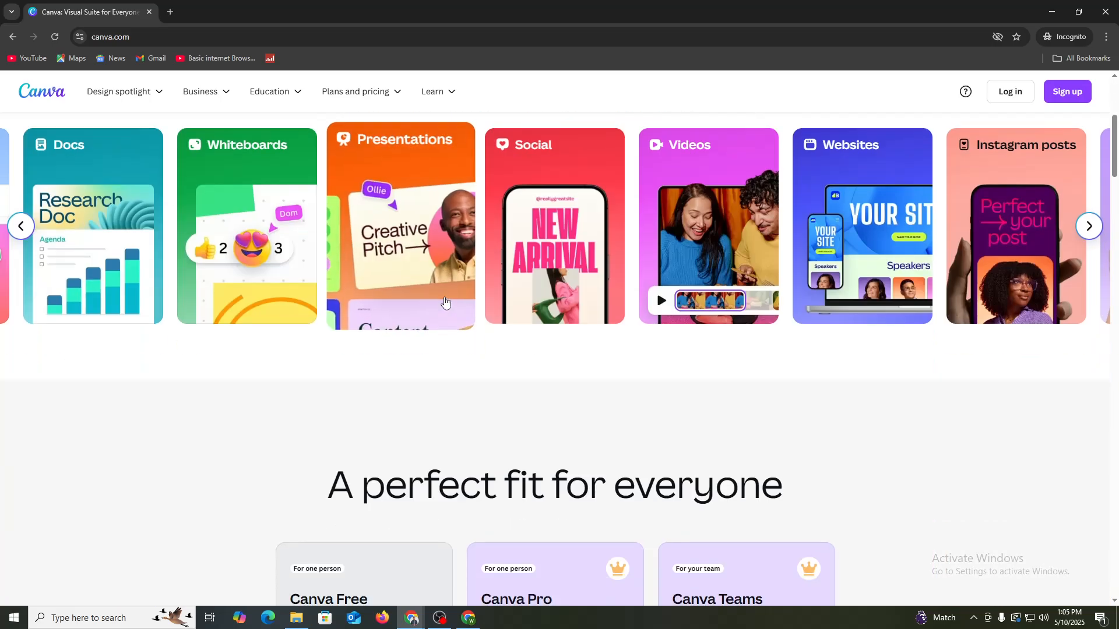
pyautogui.scroll(5, 444, 302)
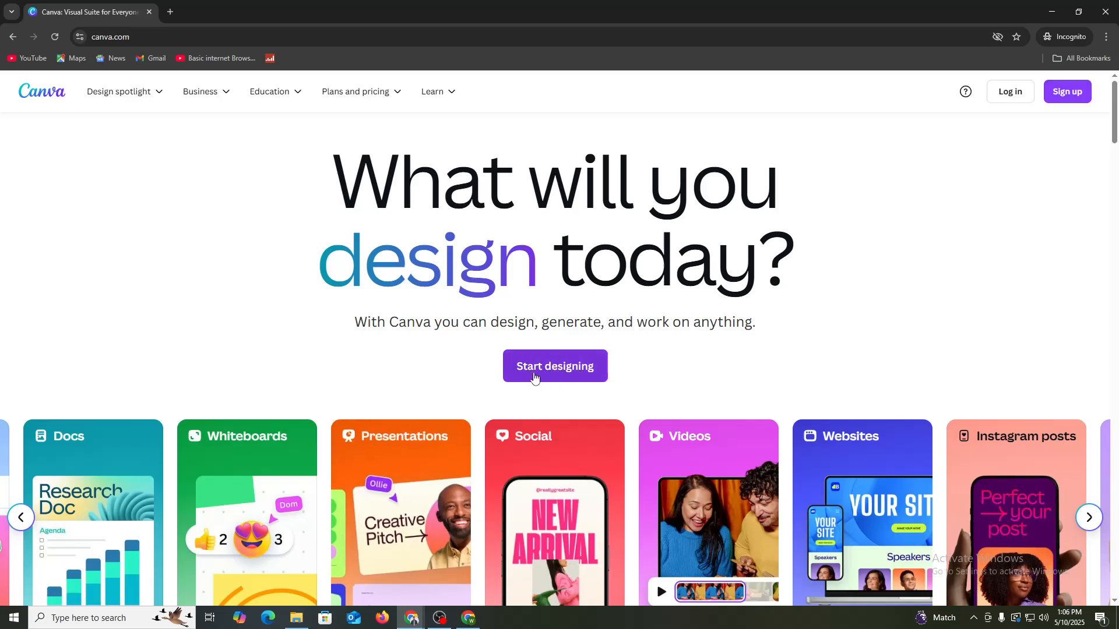
pyautogui.click(557, 378)
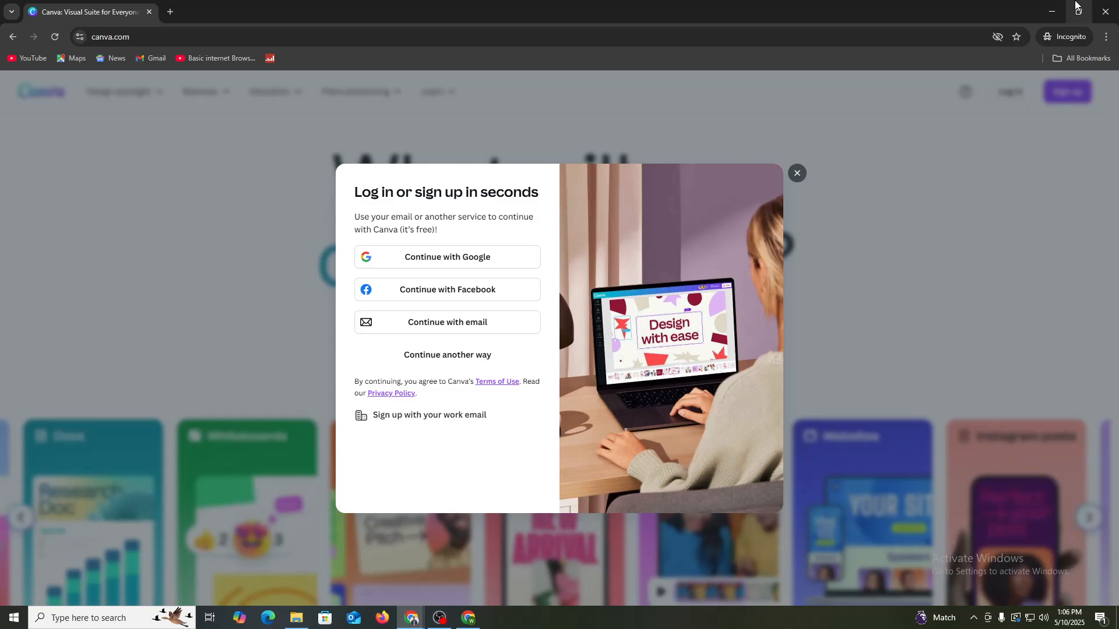
pyautogui.click(1055, 7)
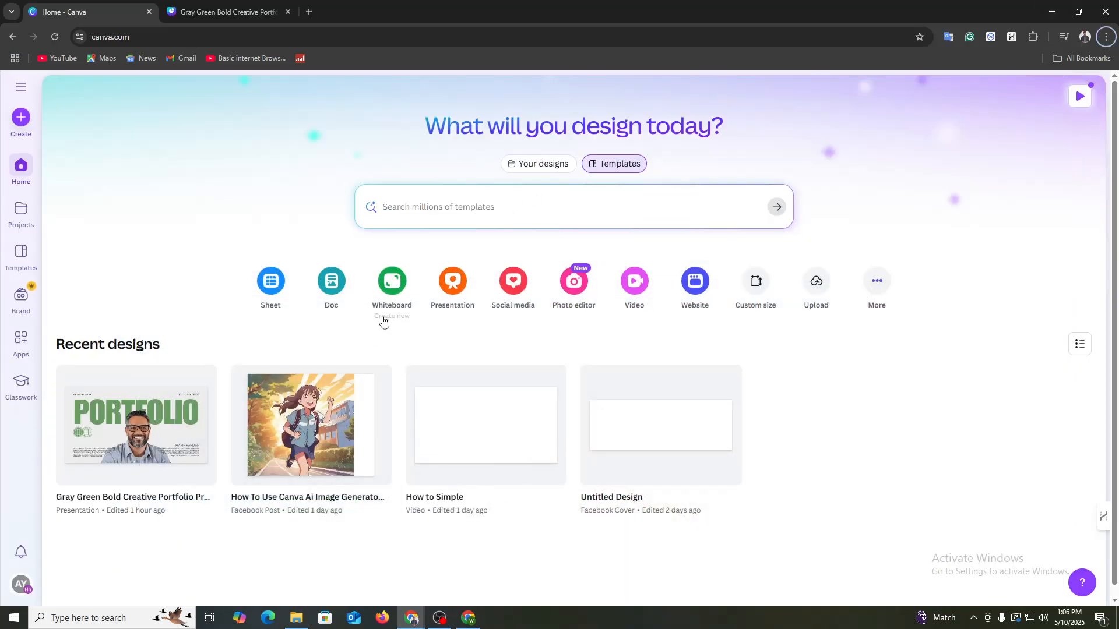
pyautogui.click(450, 198)
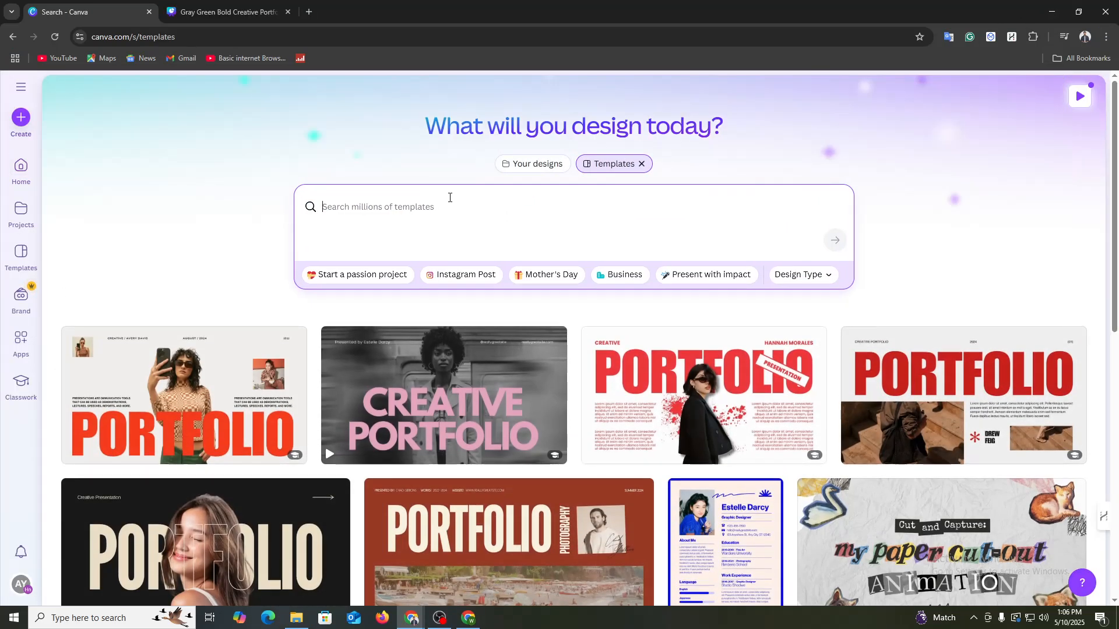
pyautogui.click(184, 197)
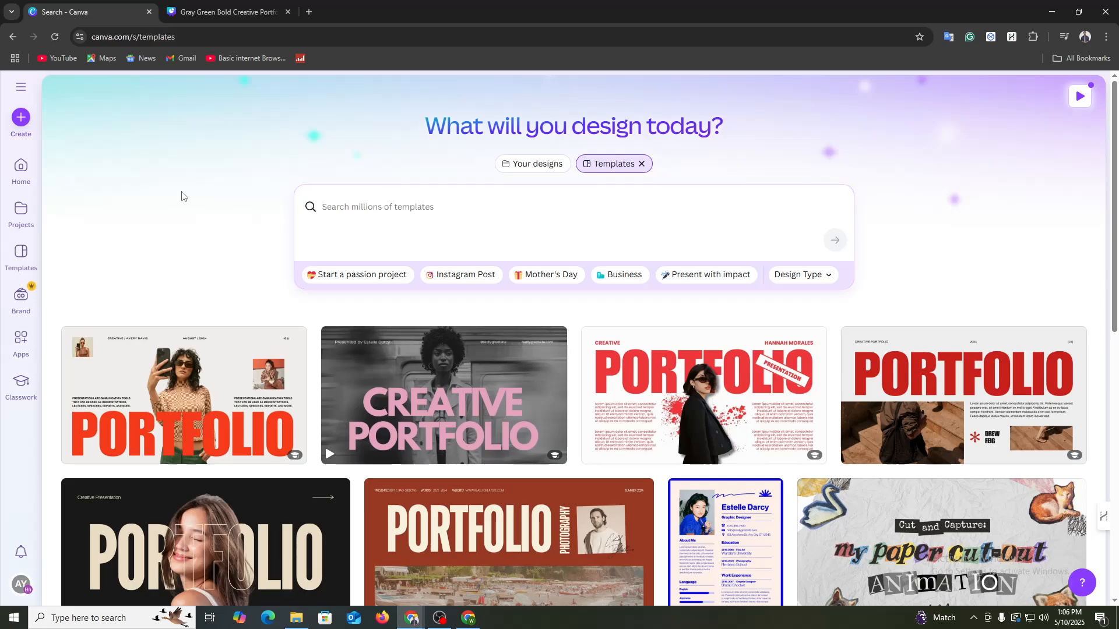
pyautogui.click(30, 155)
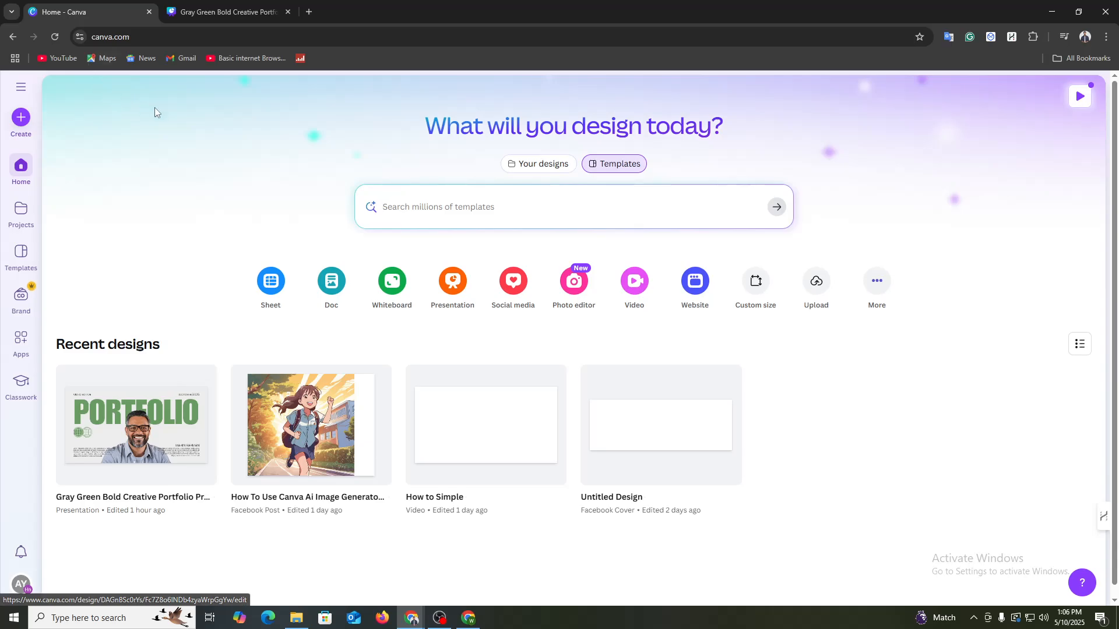
# Step: Search the template library for "Portfolio"
pyautogui.click(483, 214)
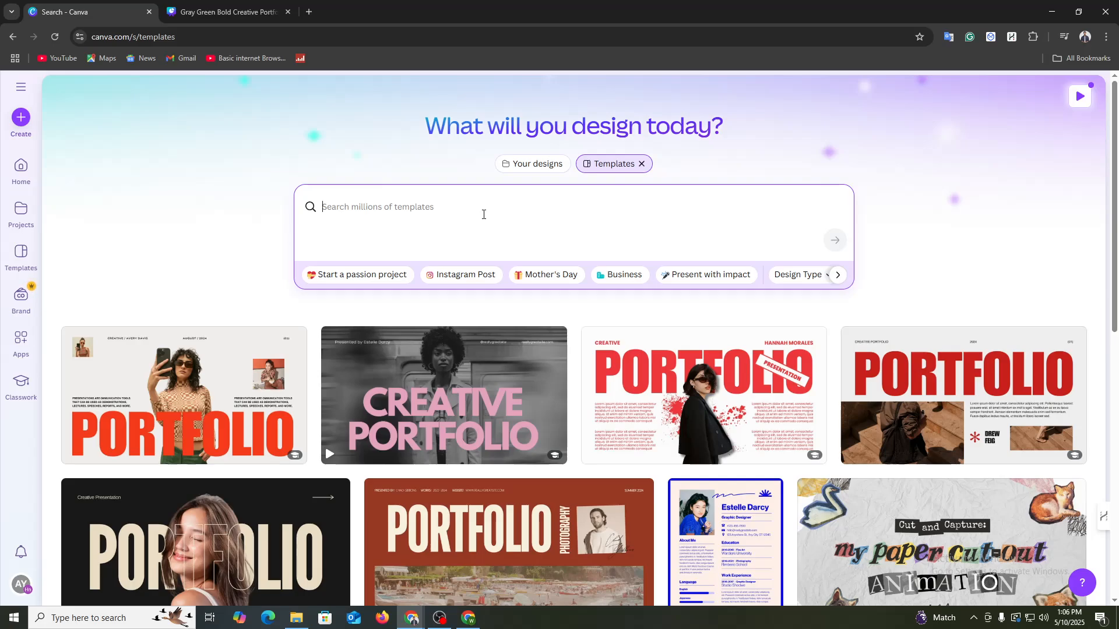
pyautogui.write('Port')
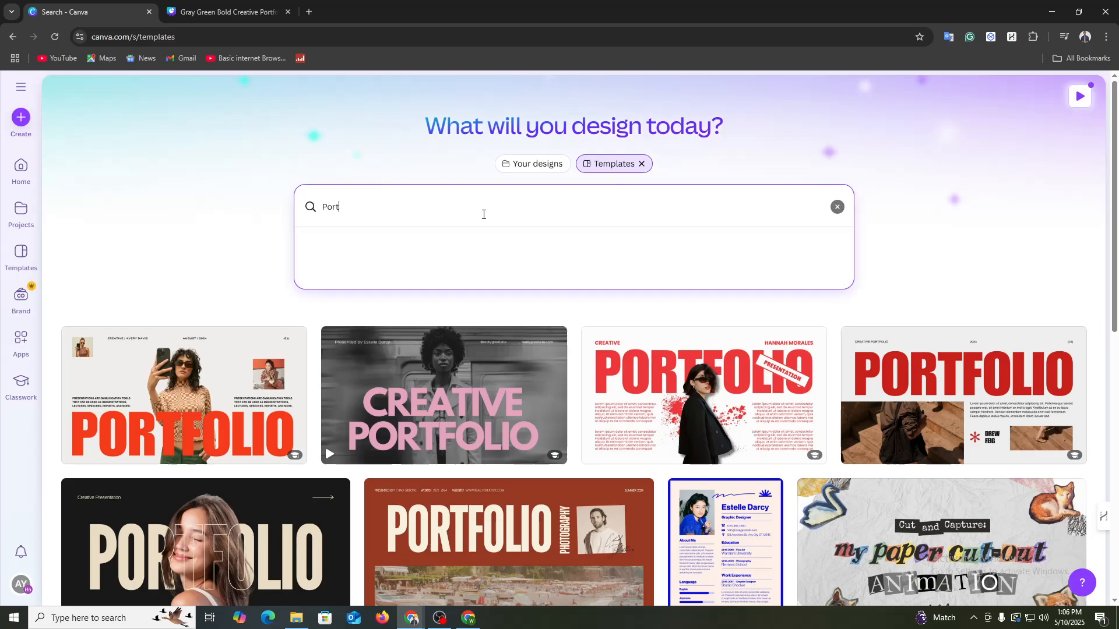
pyautogui.write('folio')
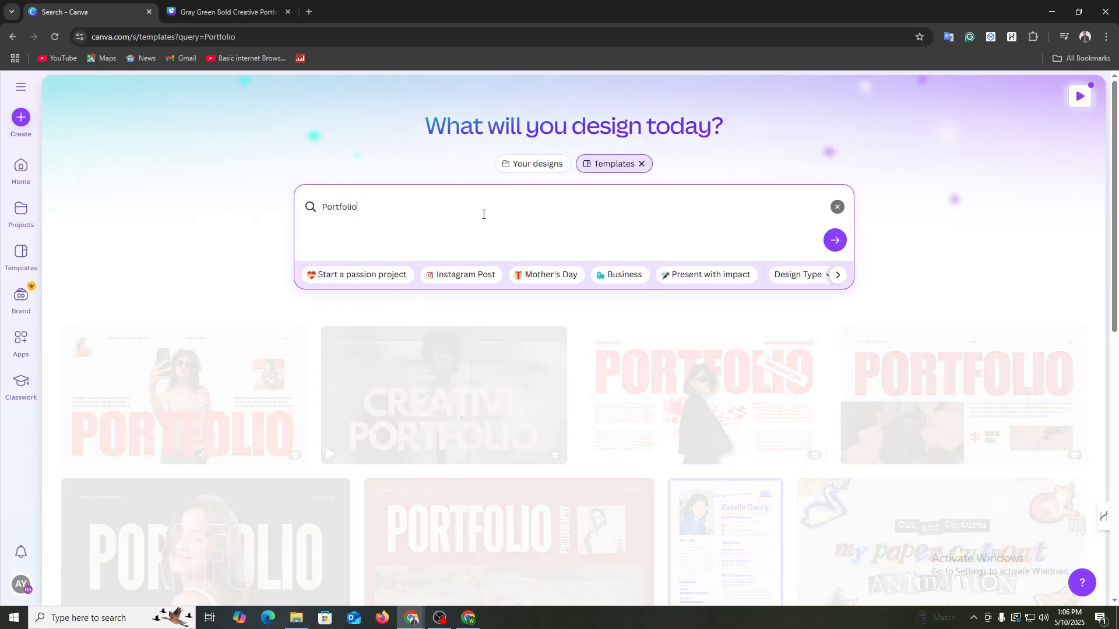
pyautogui.press('Return')
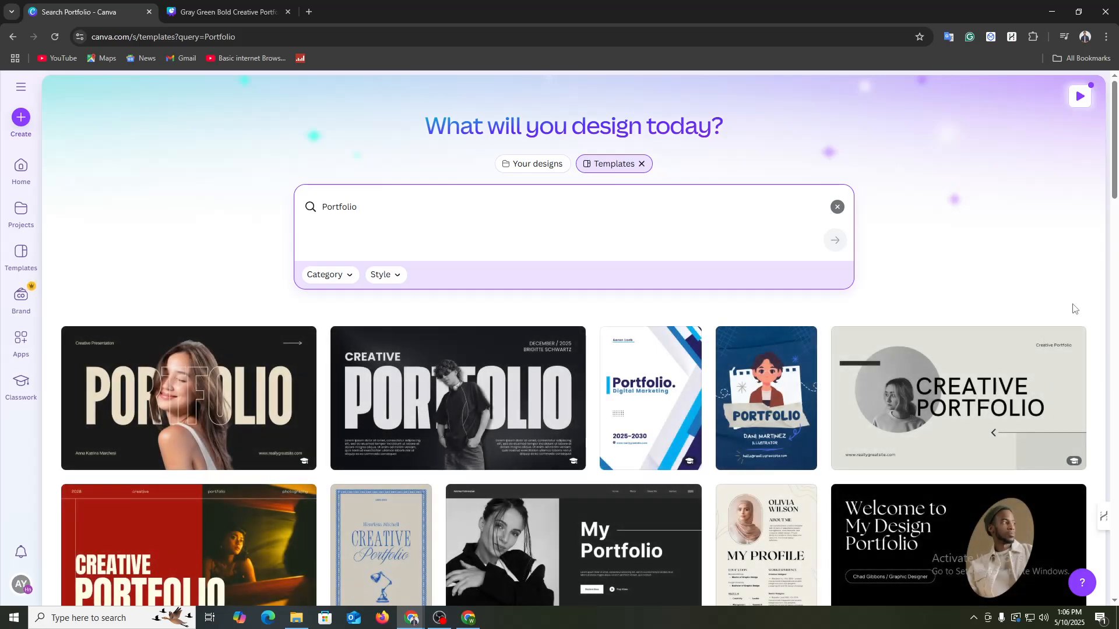
# Step: Browse the portfolio templates and open the "Creative and Minimal Portfolio Presentation" template for customizing
pyautogui.scroll(-5, 969, 355)
pyautogui.scroll(-3, 285, 387)
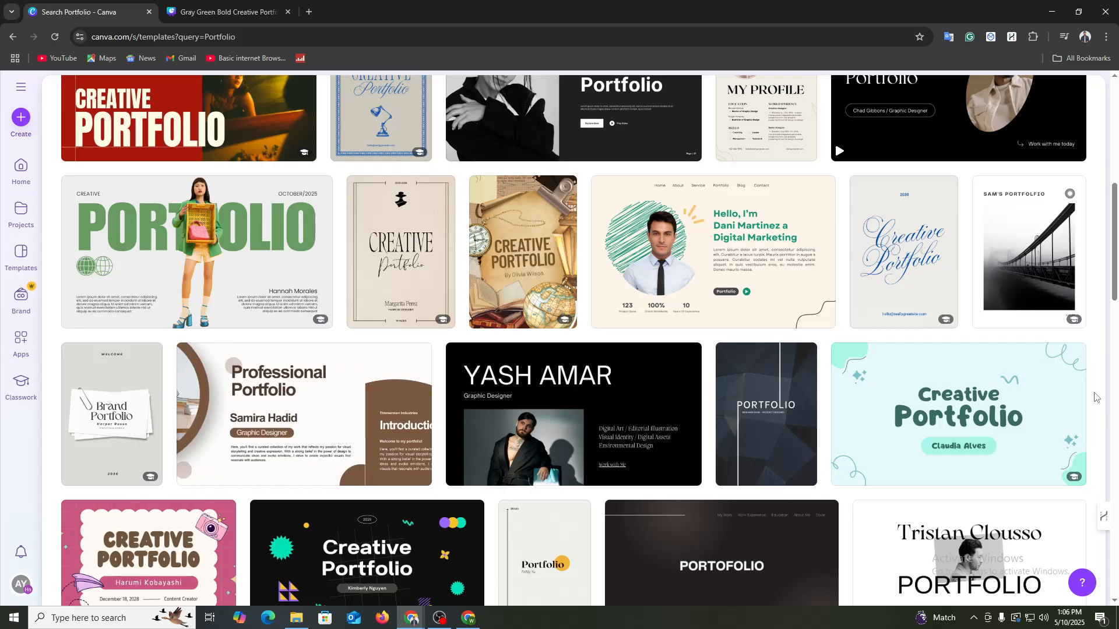
pyautogui.scroll(-2, 1067, 370)
pyautogui.scroll(-1, 1066, 370)
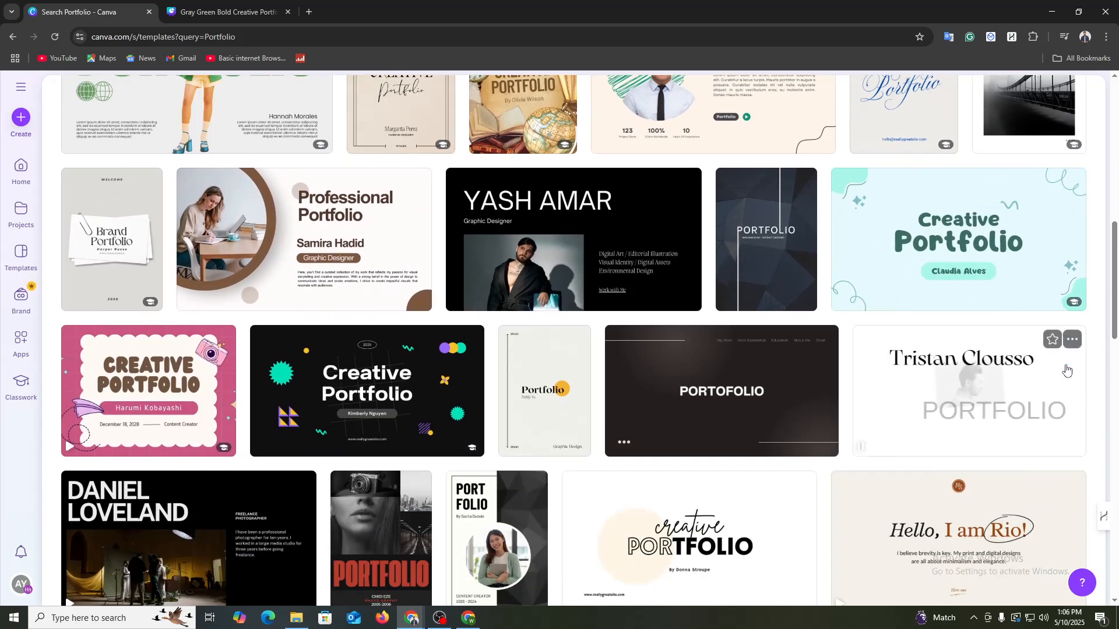
pyautogui.scroll(-5, 1067, 367)
pyautogui.scroll(-4, 991, 420)
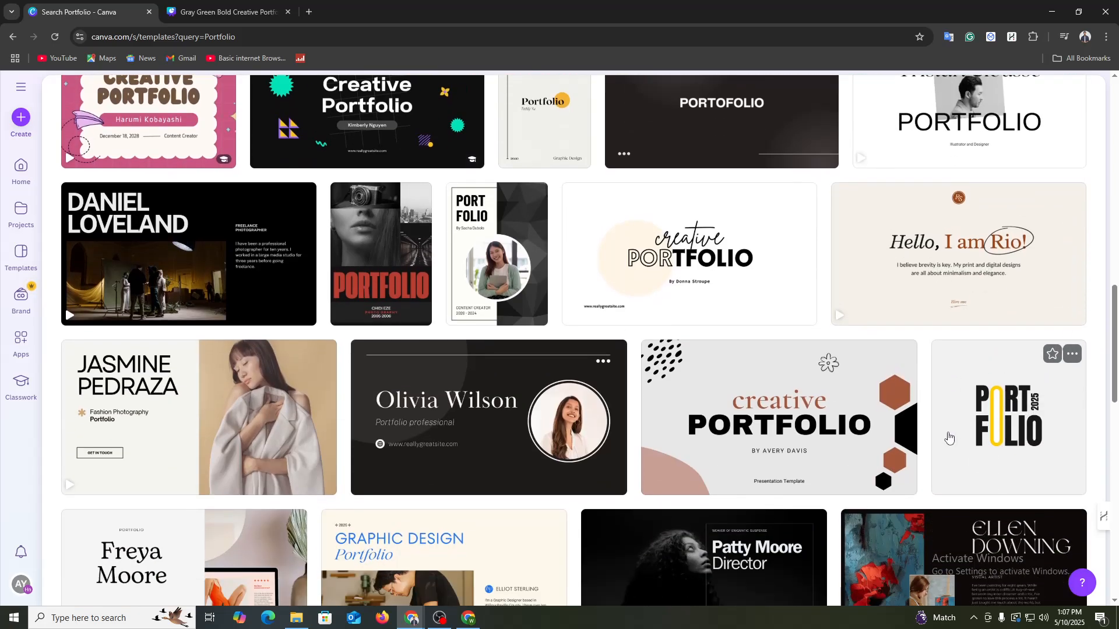
pyautogui.scroll(3, 894, 512)
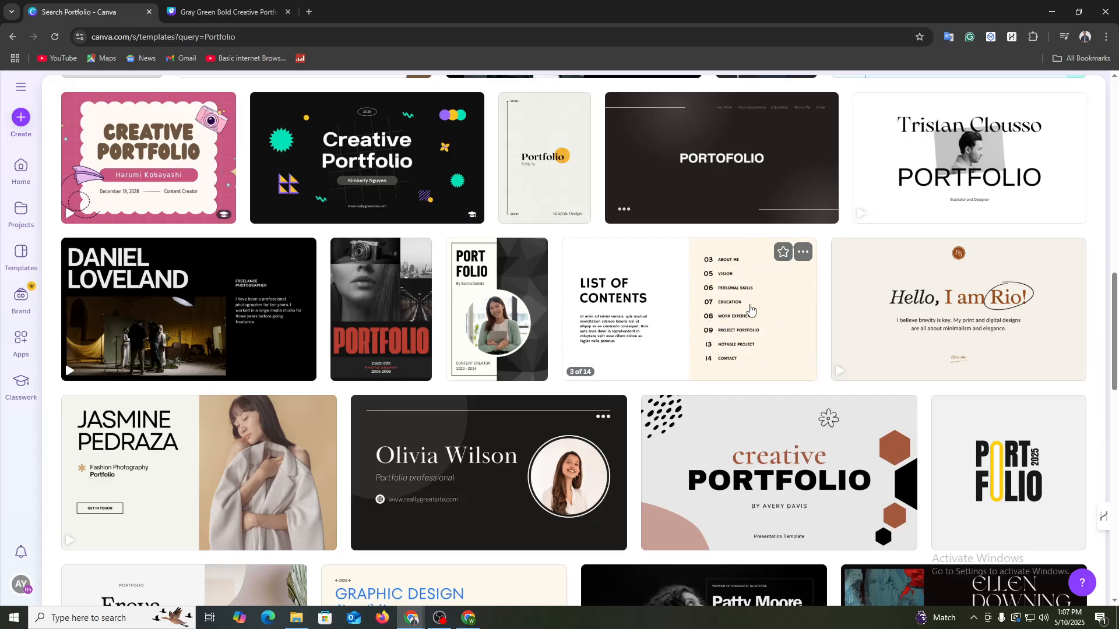
pyautogui.click(716, 299)
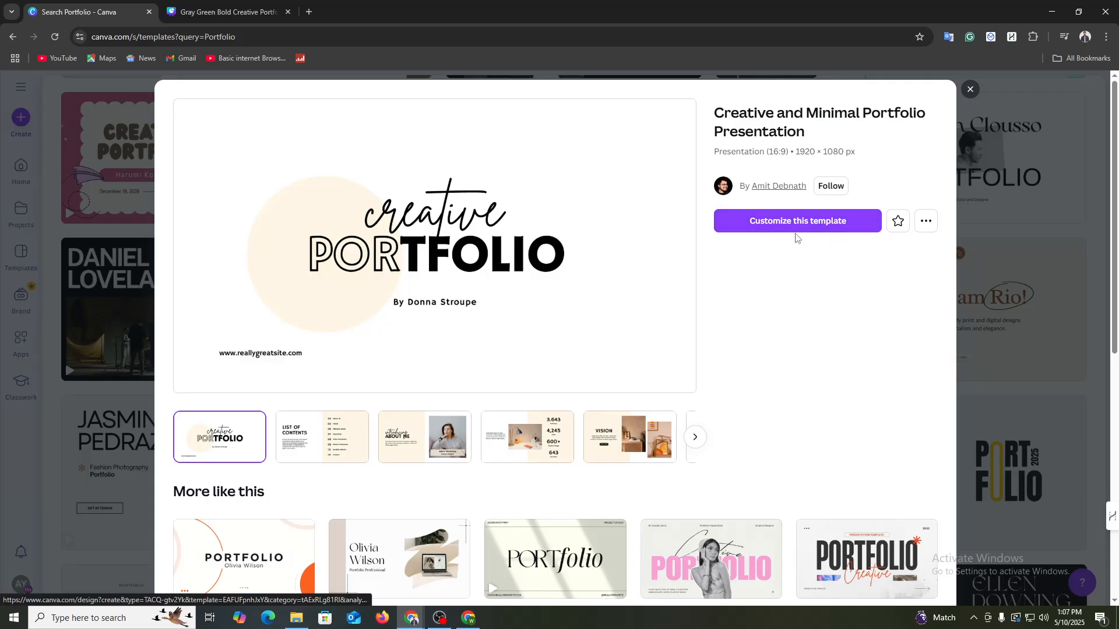
pyautogui.click(814, 225)
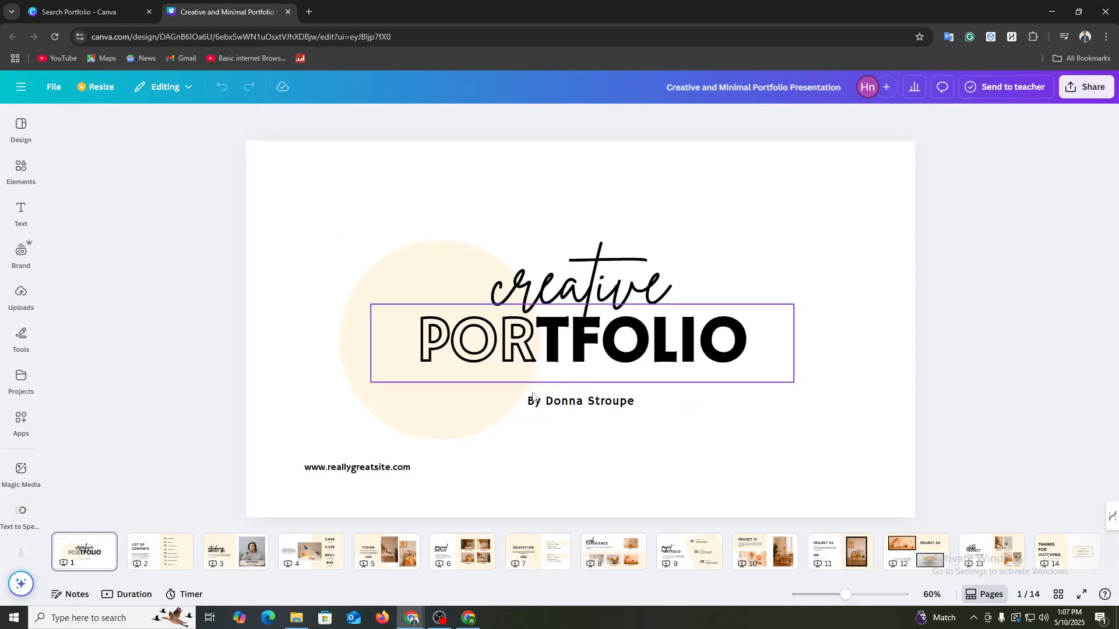
# Step: Replace the placeholder author name after "By" on the cover page with the portfolio owner's name
pyautogui.click(374, 474)
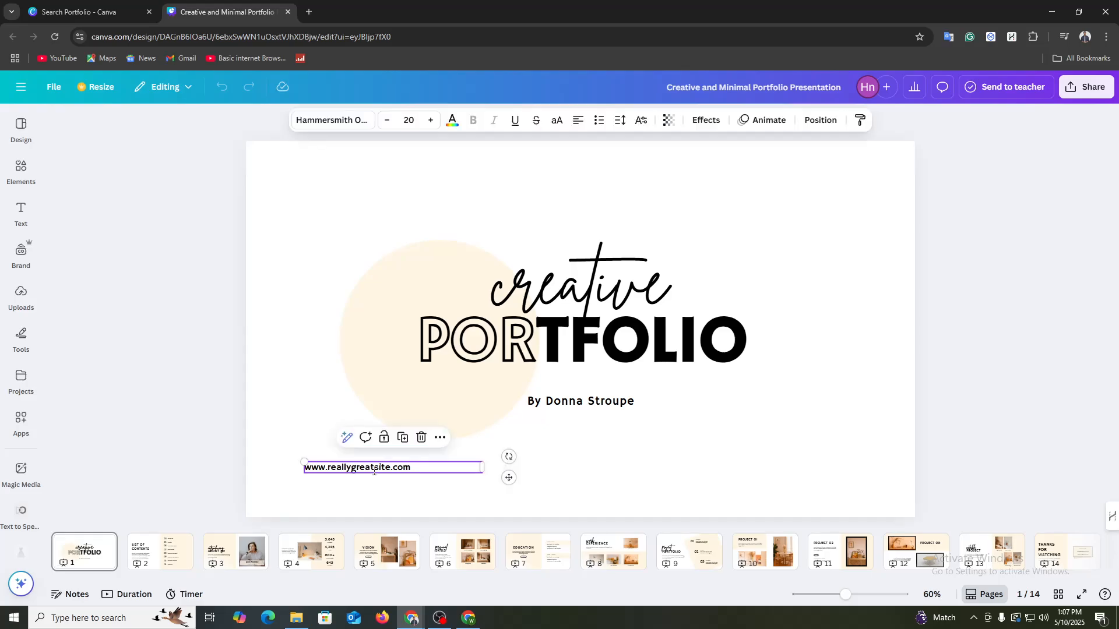
pyautogui.click(376, 473)
pyautogui.click(602, 408)
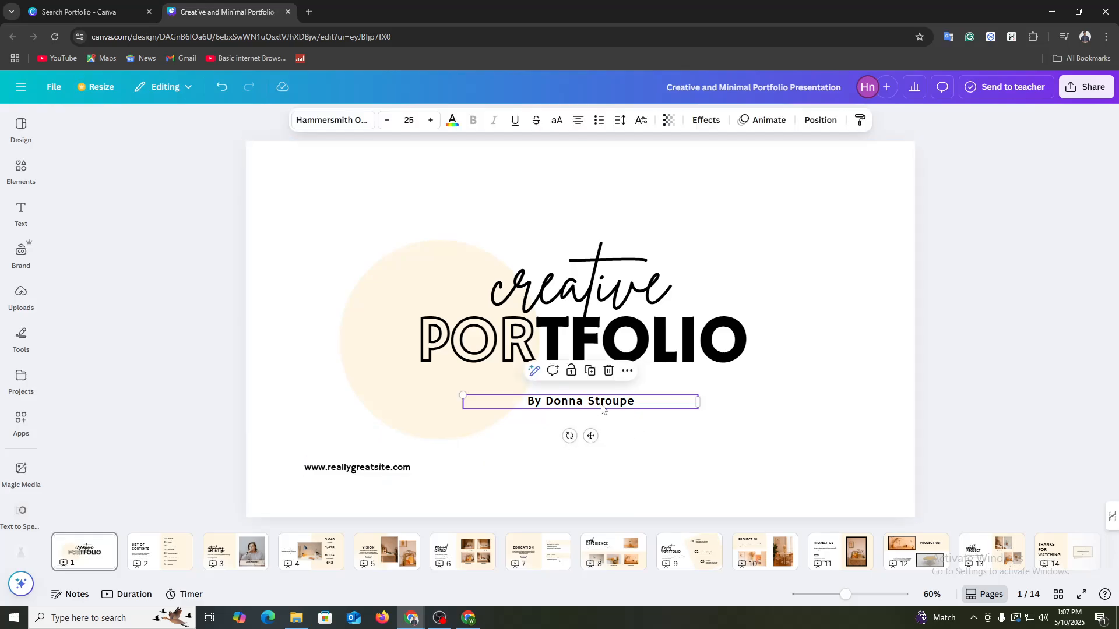
pyautogui.click(601, 409)
pyautogui.click(547, 402)
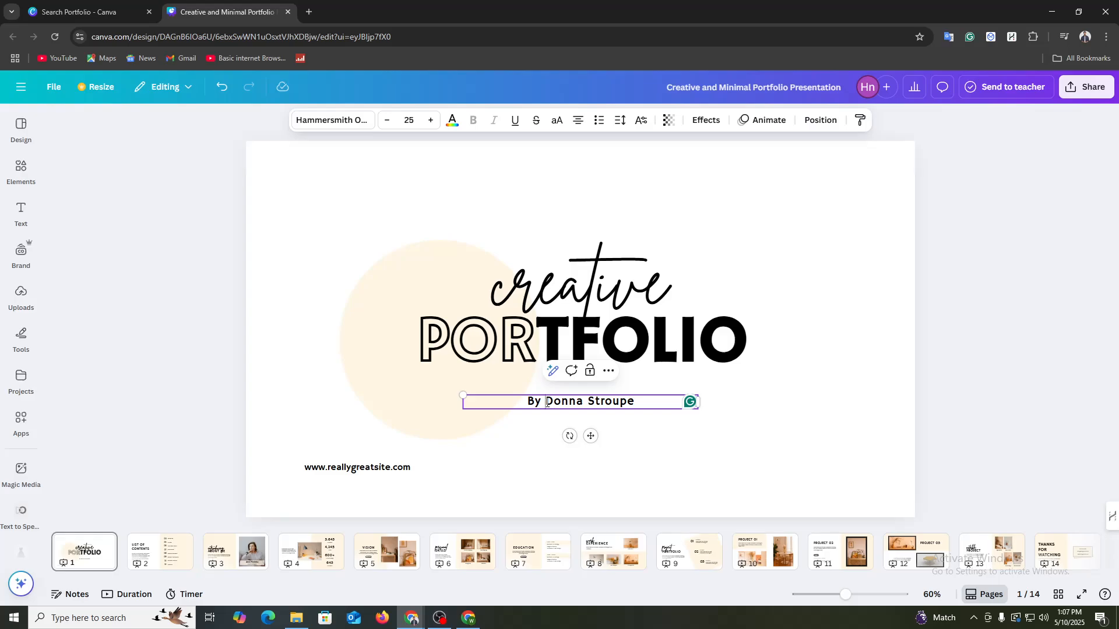
pyautogui.moveTo(547, 402); pyautogui.dragTo(637, 400)
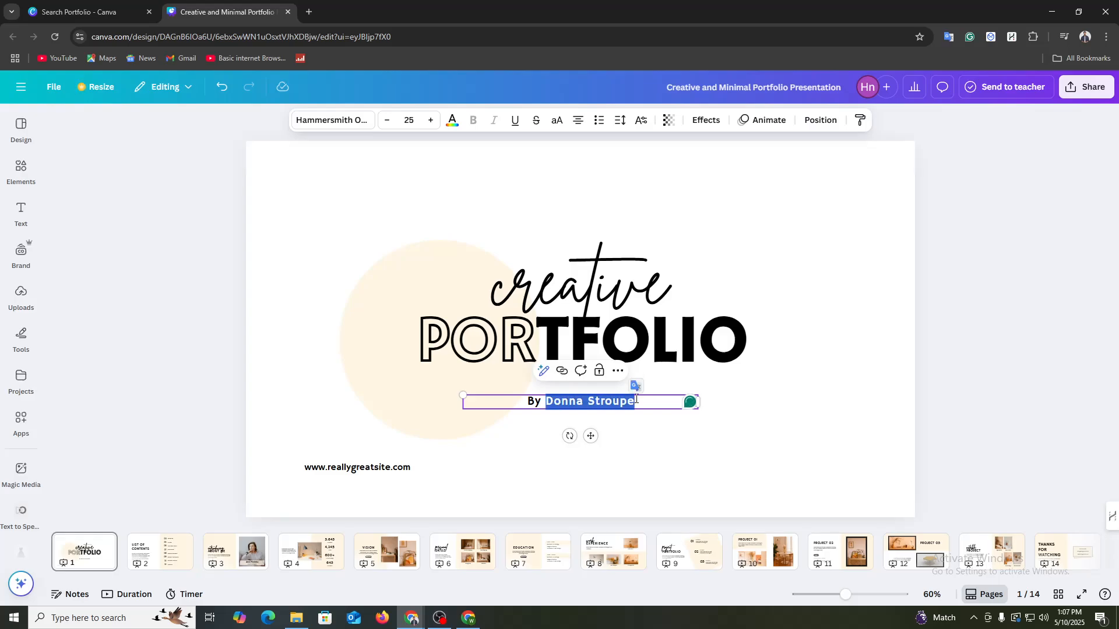
pyautogui.write('MA')
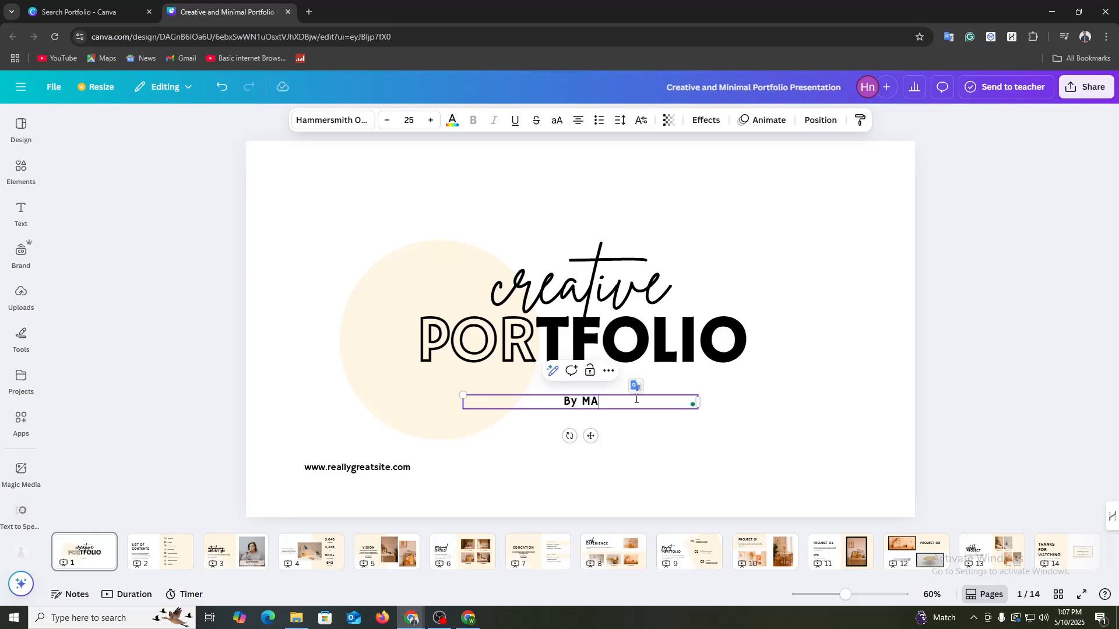
pyautogui.write('HIN')
pyautogui.press('Escape')
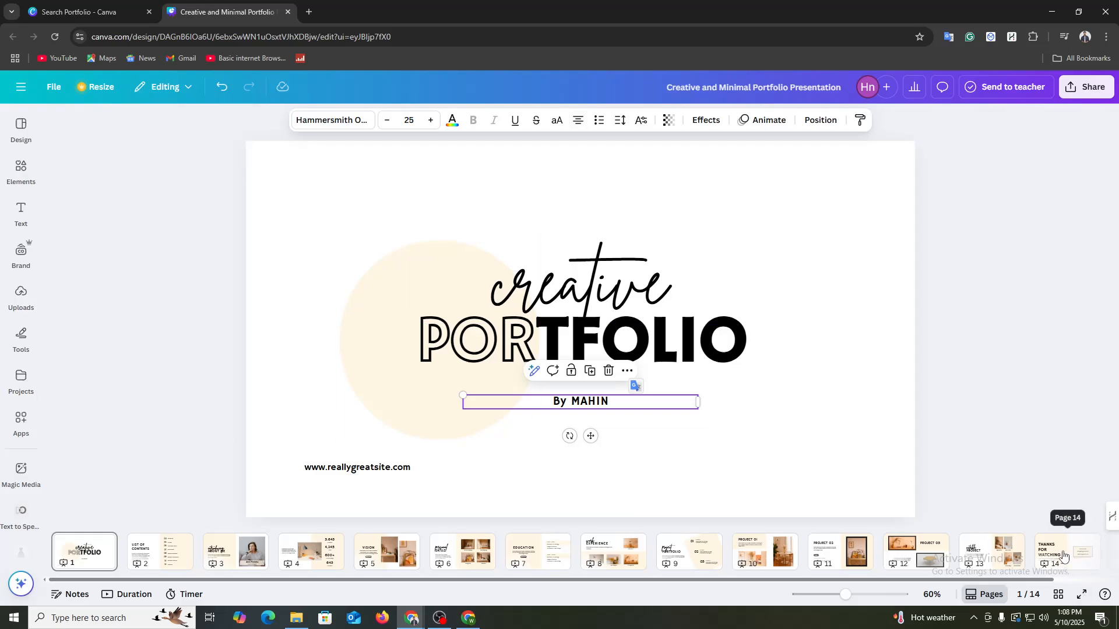
# Step: Look through the presentation's pages up to the About Me page and open its introductory paragraph for editing
pyautogui.hscroll(2, 1064, 560)
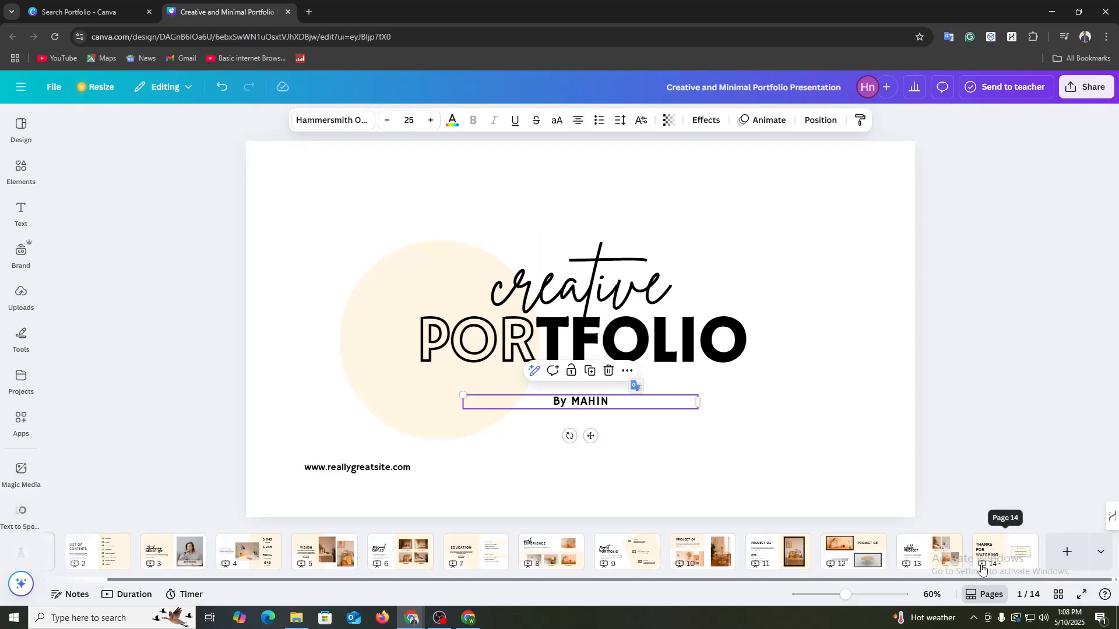
pyautogui.hscroll(-2, 959, 583)
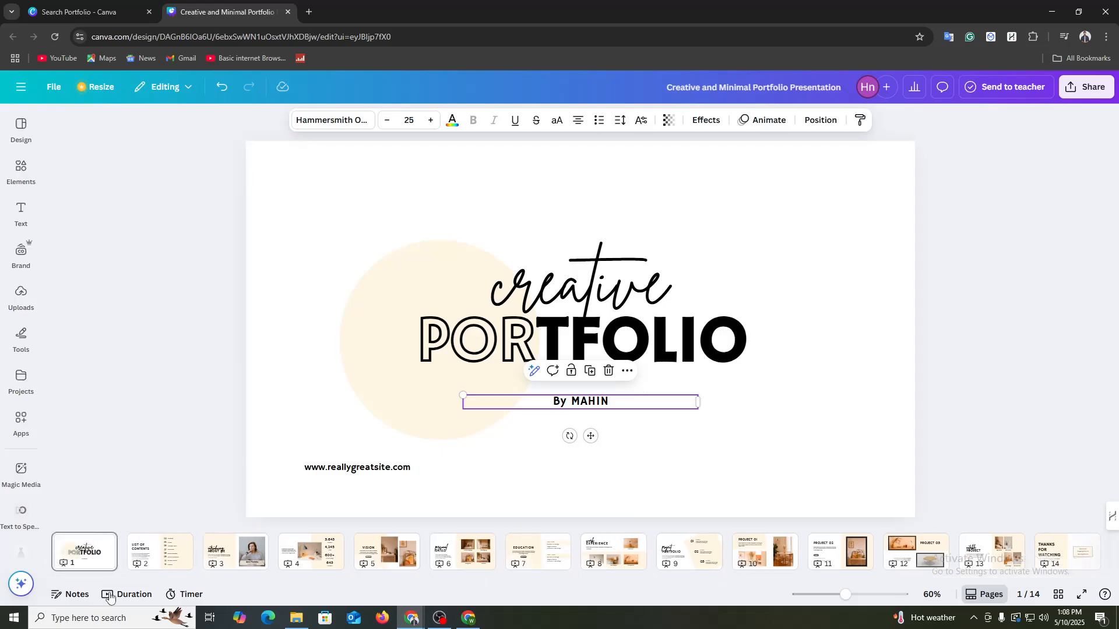
pyautogui.click(154, 559)
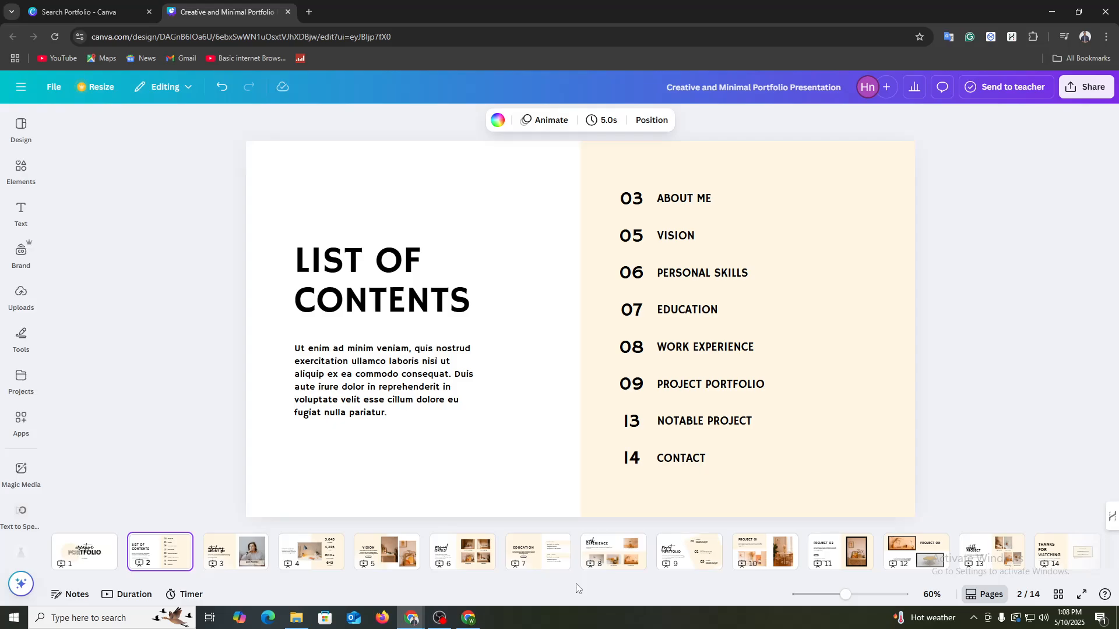
pyautogui.click(232, 558)
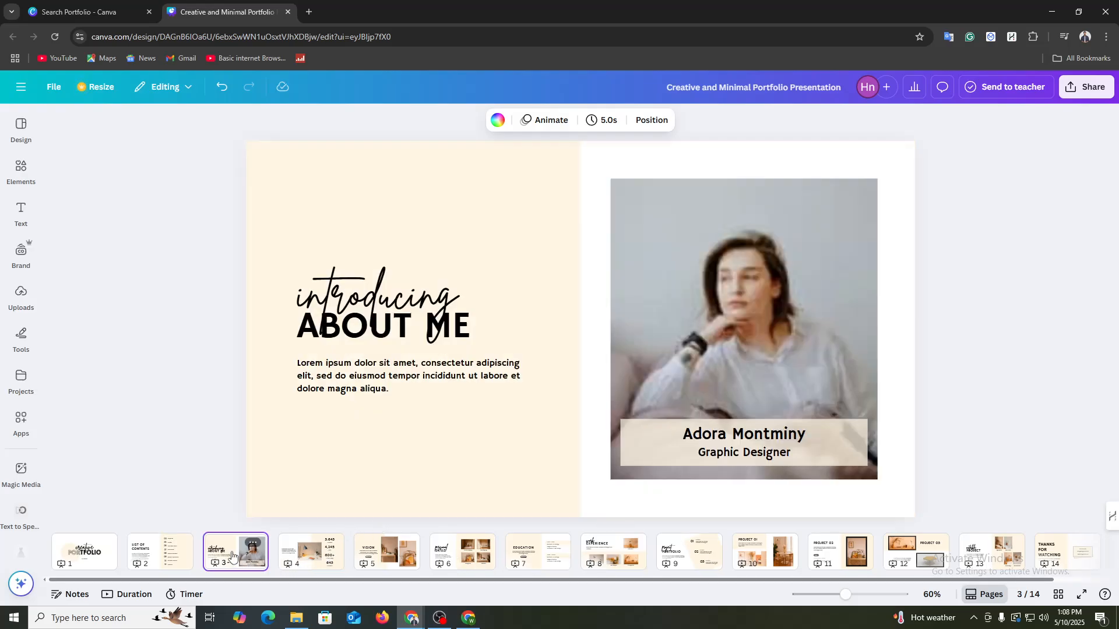
pyautogui.click(357, 385)
pyautogui.click(358, 385)
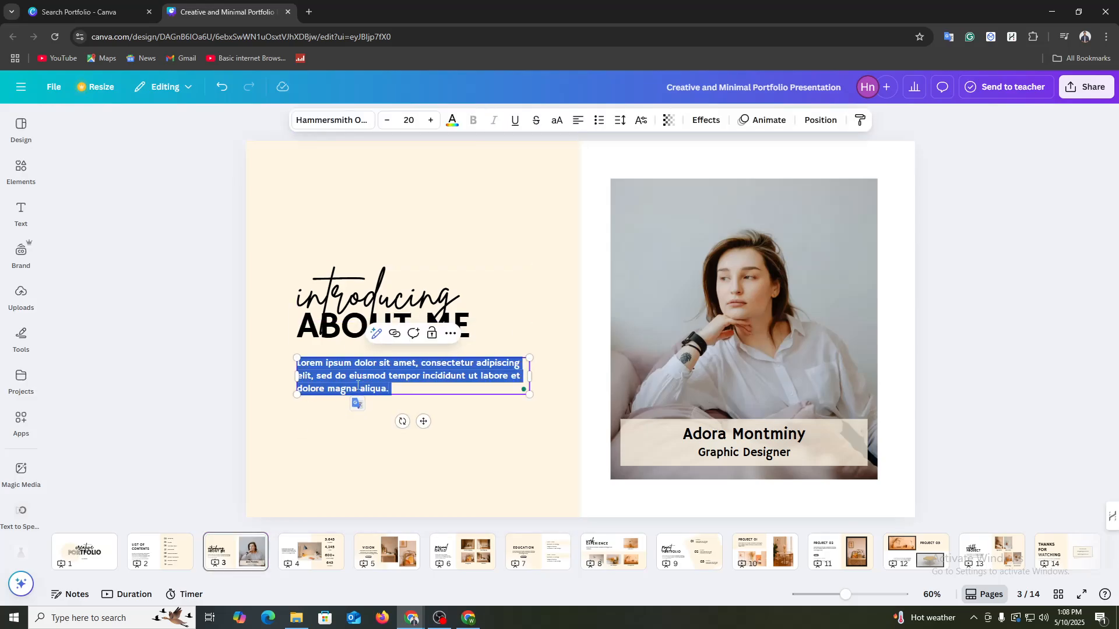
# Step: Replace the portrait on the About Me page with the recently used photo of the smiling man in glasses
pyautogui.click(745, 292)
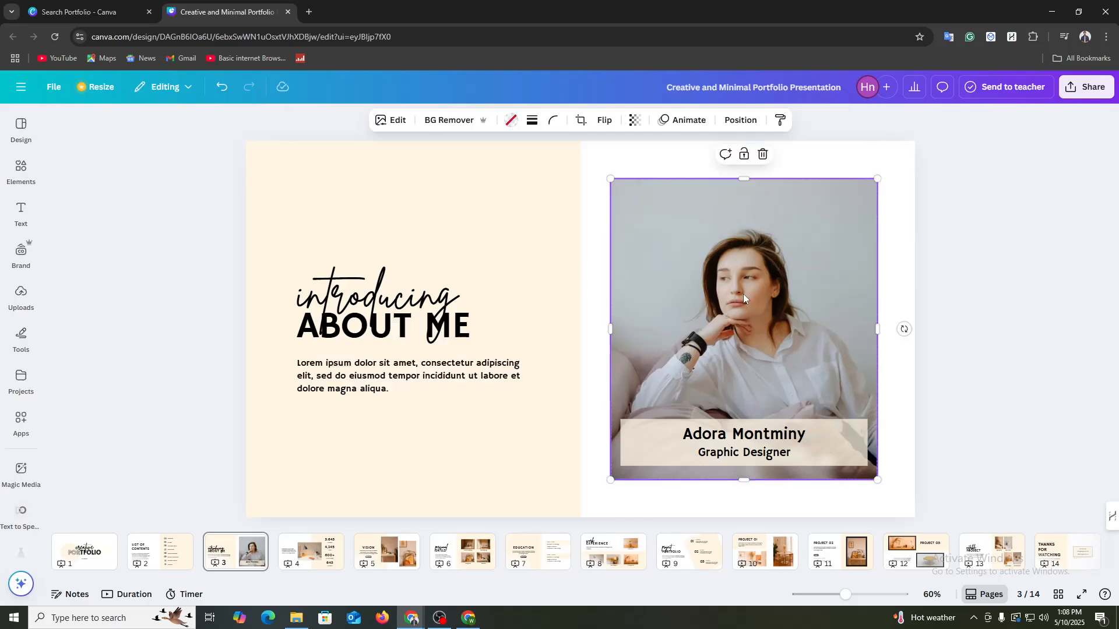
pyautogui.click(17, 167)
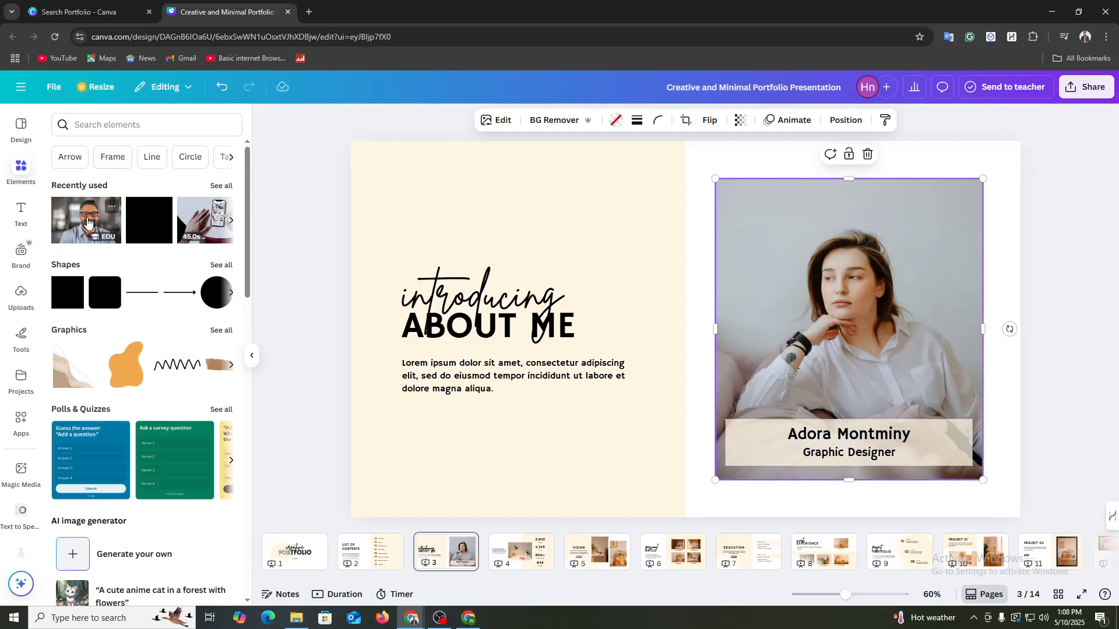
pyautogui.moveTo(87, 222); pyautogui.dragTo(930, 380)
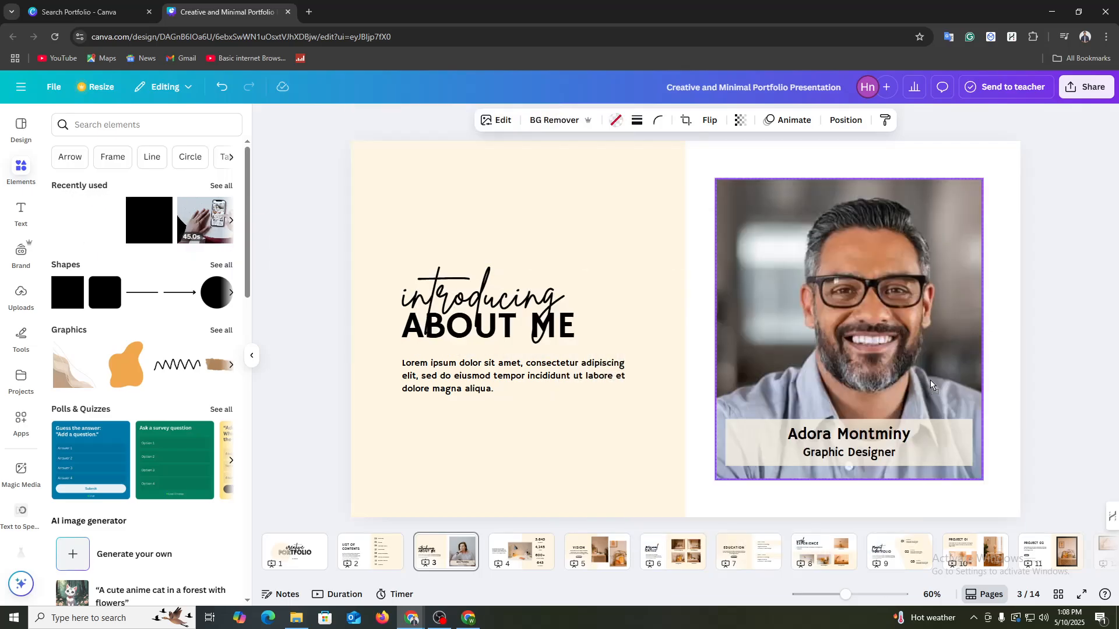
# Step: Replace the placeholder name above "Graphic Designer" in the portrait caption with the portfolio owner's name
pyautogui.click(880, 443)
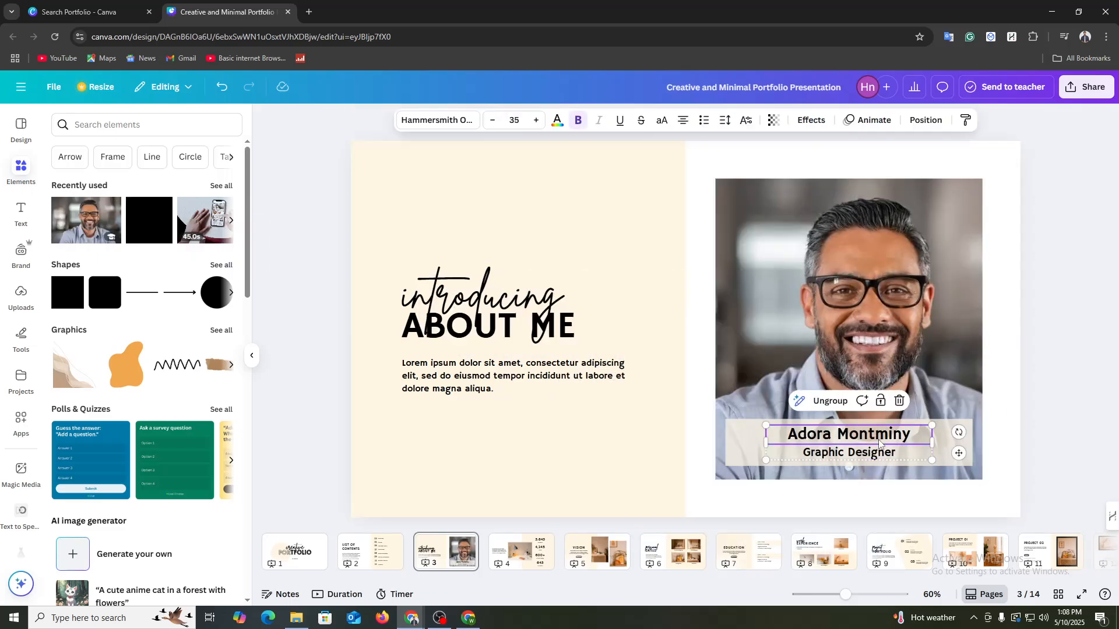
pyautogui.doubleClick(880, 442)
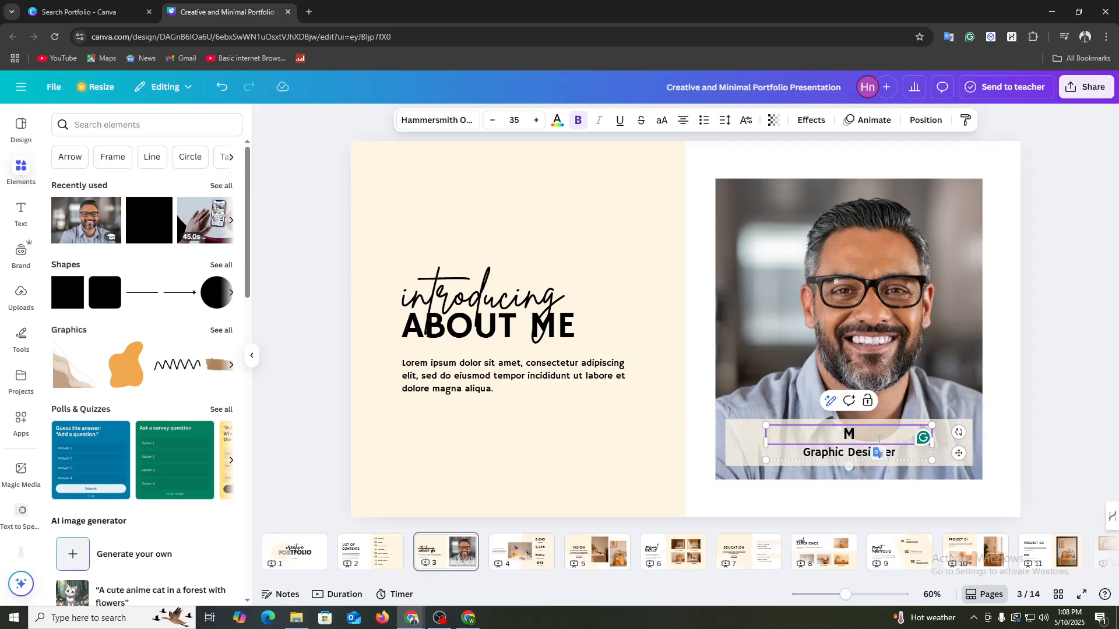
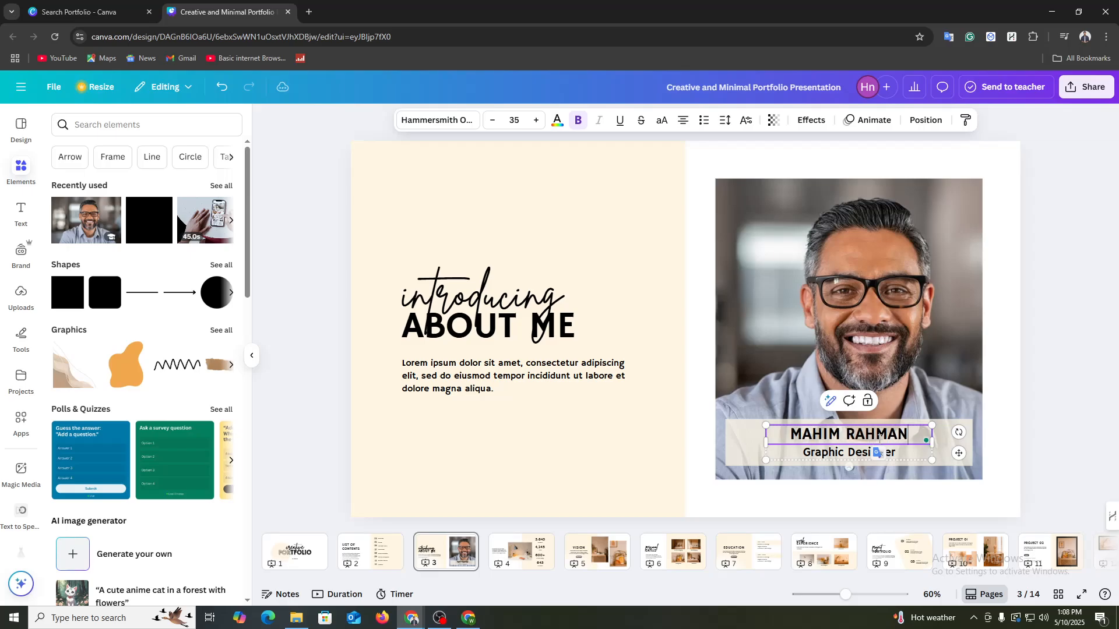
# Step: Finish entering the portfolio owner's full name in the portrait caption and replace the job title below it with CONTENT CREATOR
pyautogui.doubleClick(828, 458)
pyautogui.write('CON')
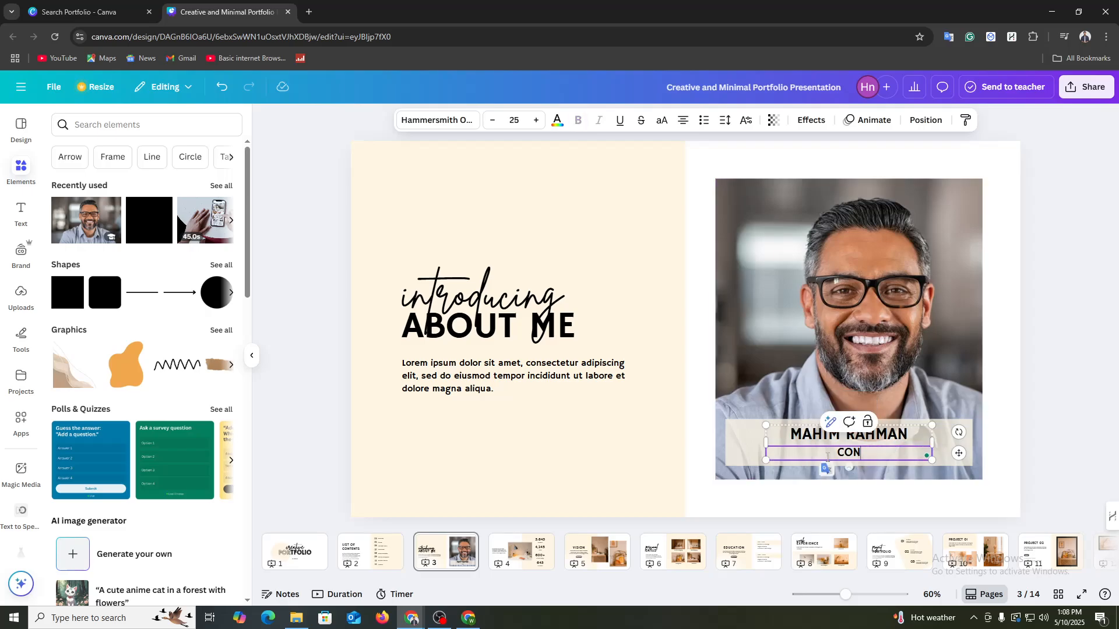
pyautogui.write('TENT CREATOR')
pyautogui.click(1034, 412)
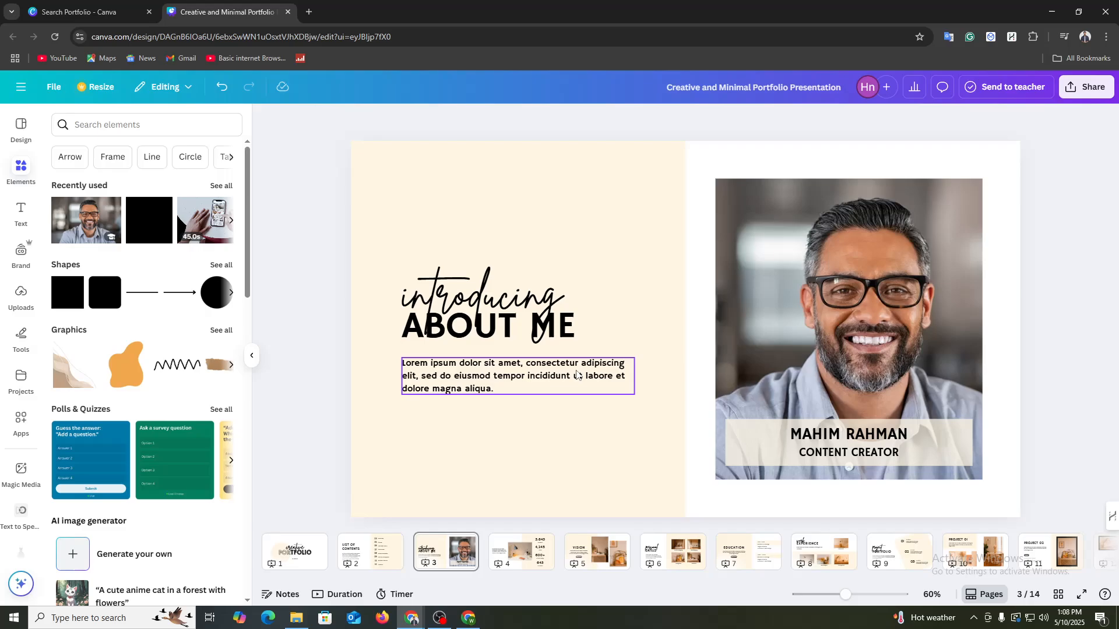
# Step: Change the Followers figure on page 4 to 20K+
pyautogui.click(513, 559)
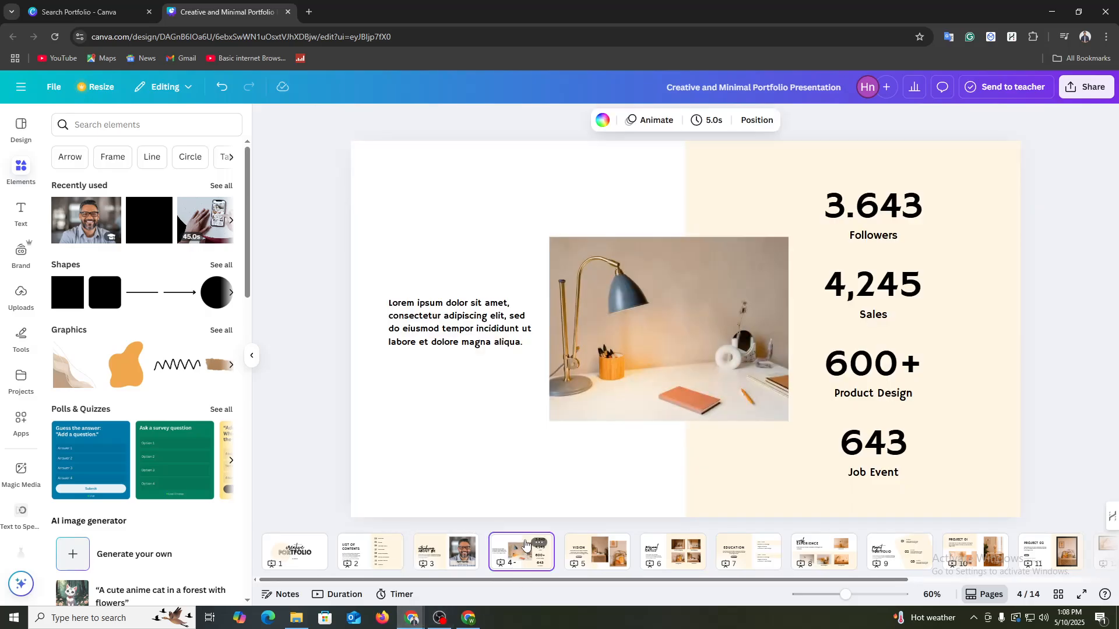
pyautogui.click(670, 331)
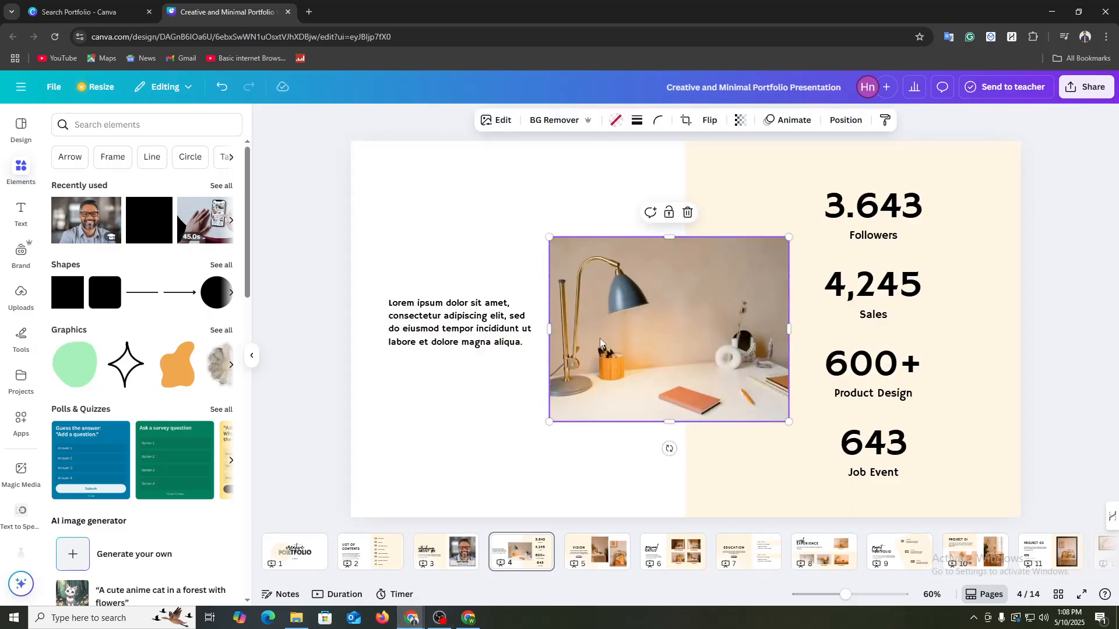
pyautogui.doubleClick(875, 209)
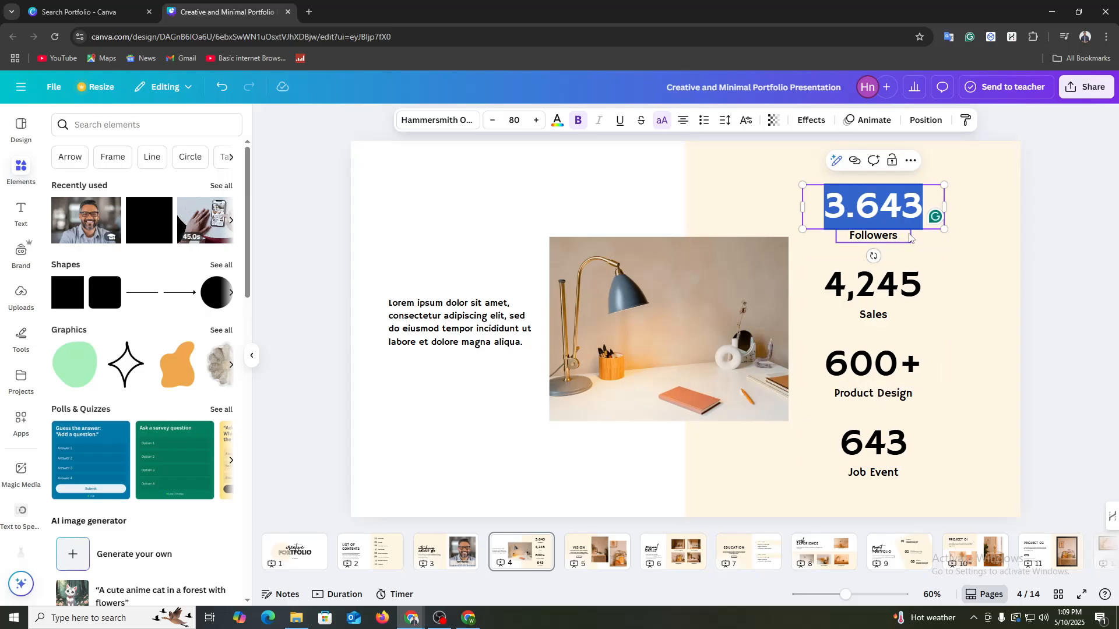
pyautogui.write('2')
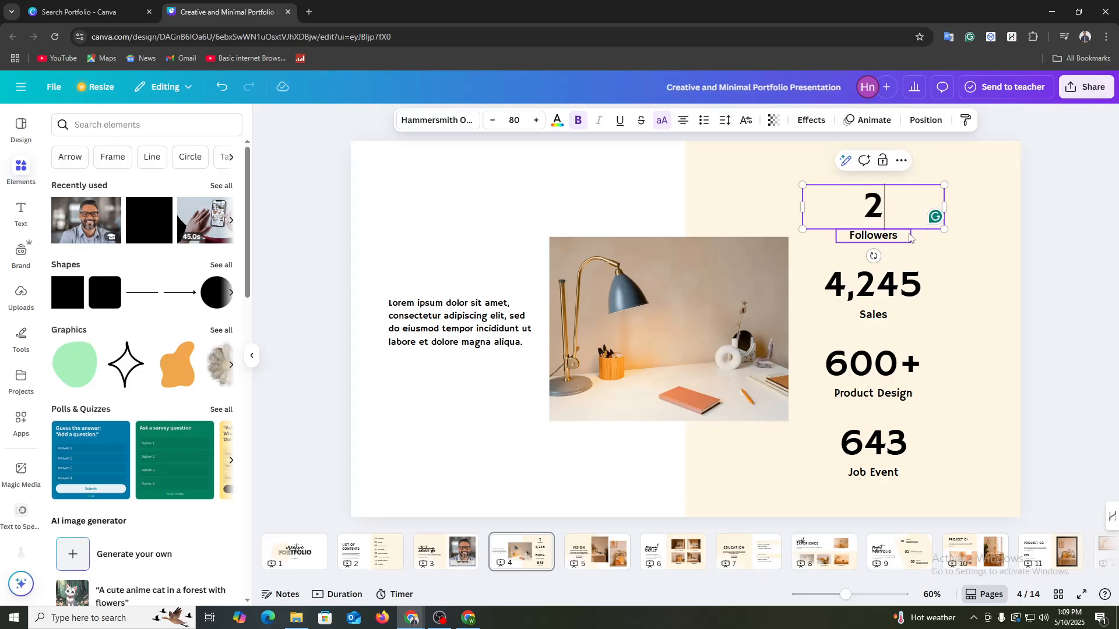
pyautogui.write('0K+')
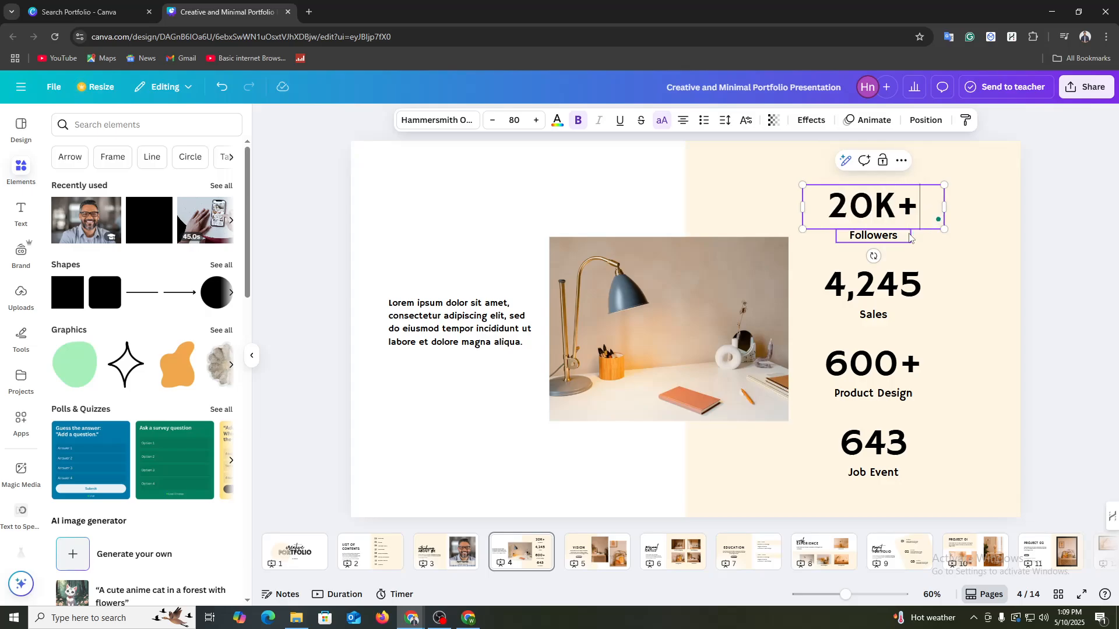
# Step: Change the Sales figure on page 4 to 410,245
pyautogui.click(877, 285)
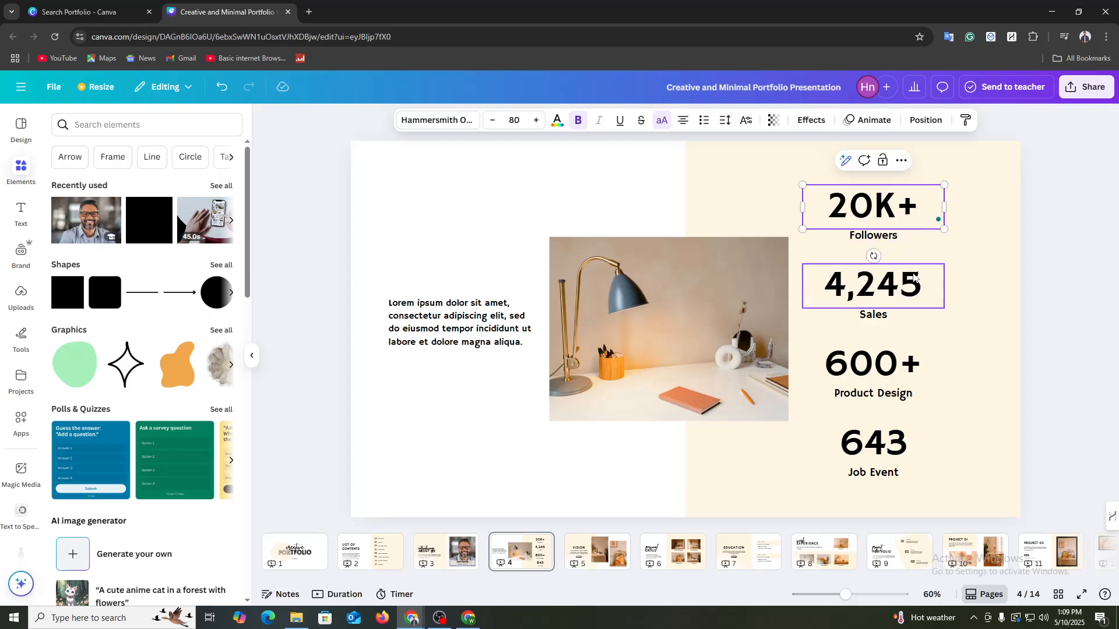
pyautogui.doubleClick(868, 294)
pyautogui.click(873, 288)
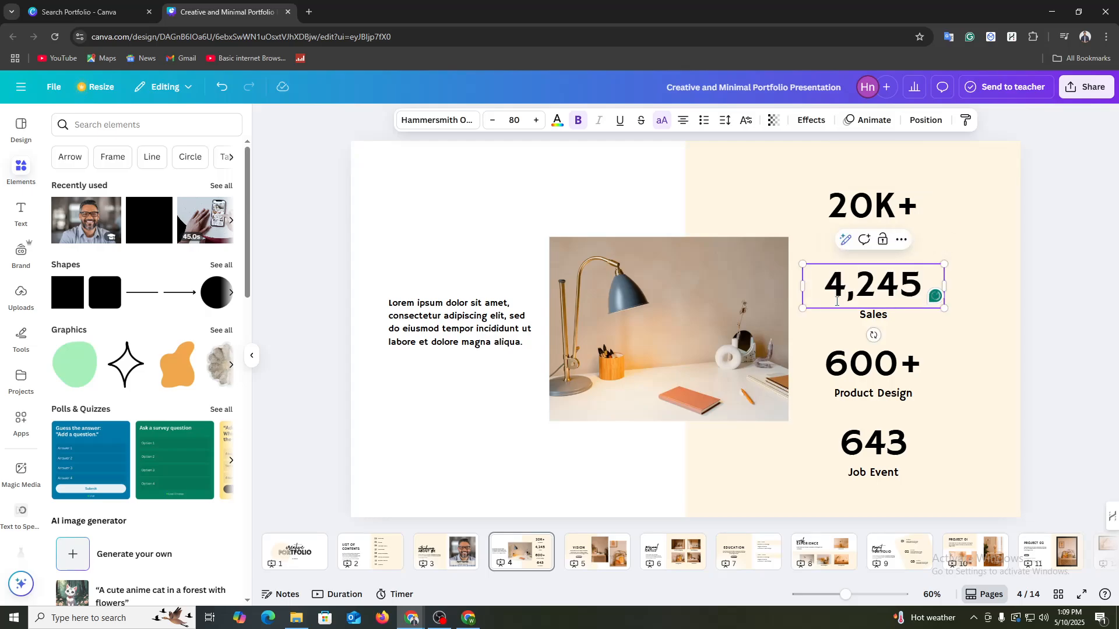
pyautogui.click(817, 288)
pyautogui.click(845, 286)
pyautogui.write('10')
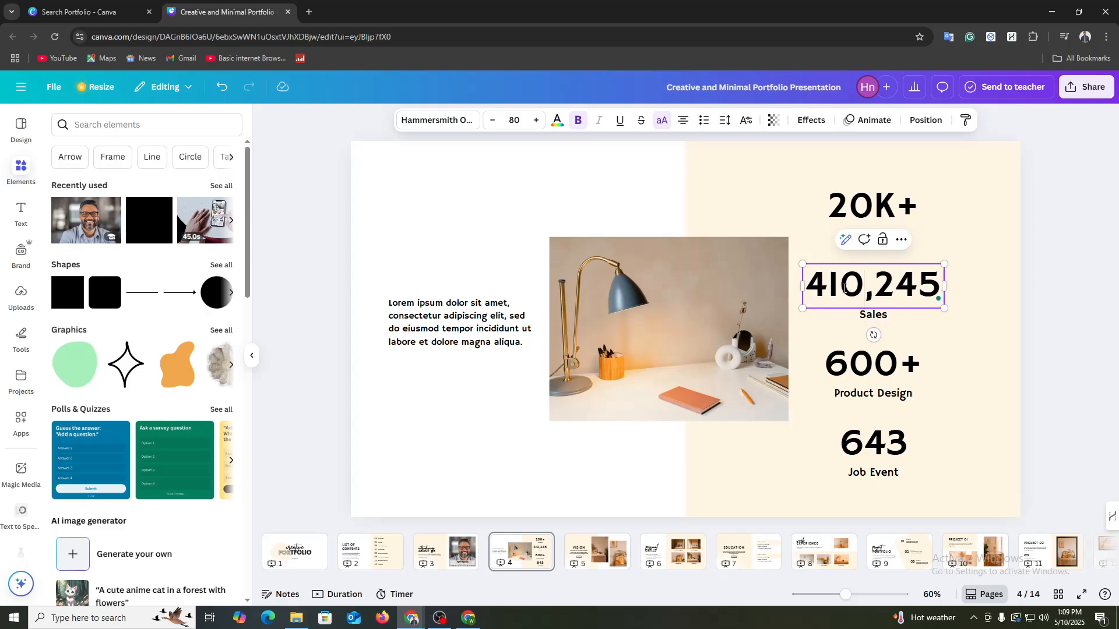
# Step: Look over the Product Design and Job Event statistics and the paragraph on page 4, followed by the Vision page
pyautogui.click(873, 370)
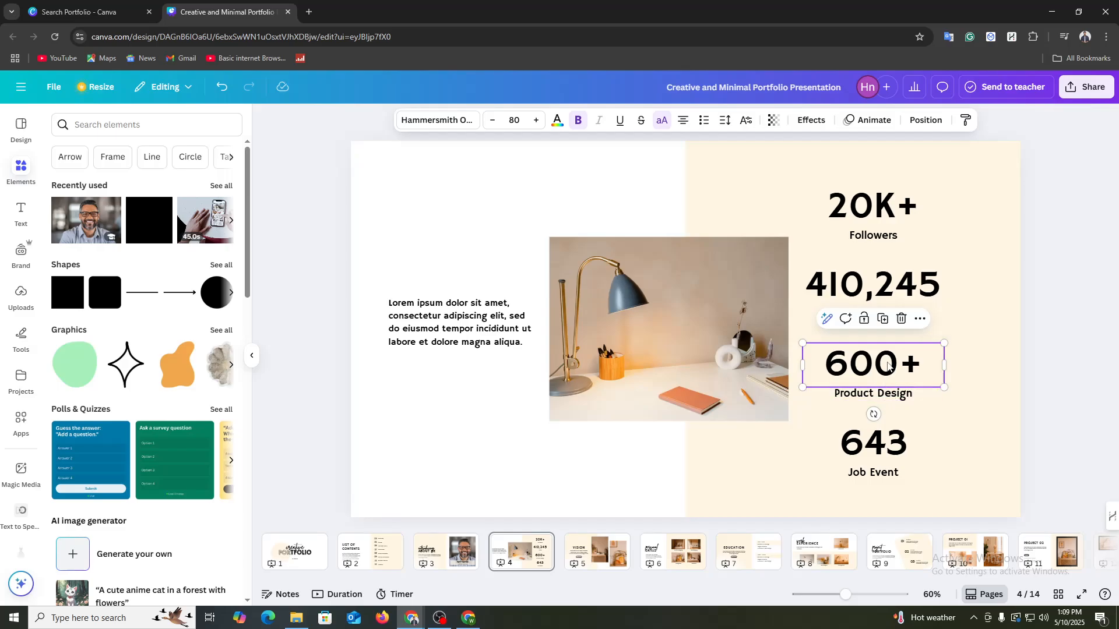
pyautogui.doubleClick(873, 372)
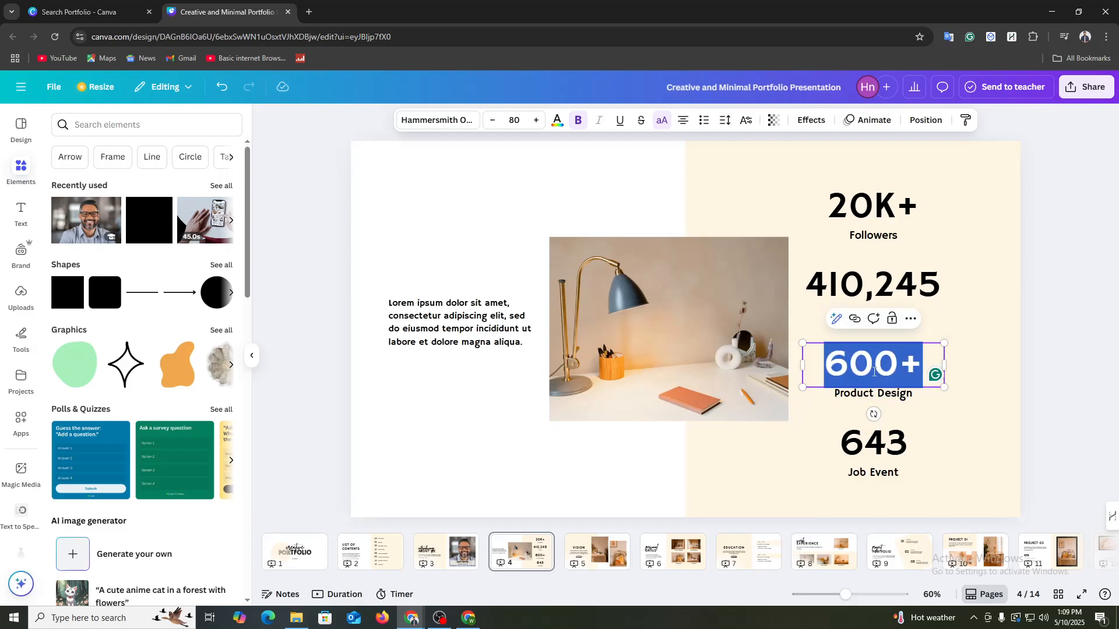
pyautogui.click(877, 474)
pyautogui.doubleClick(879, 475)
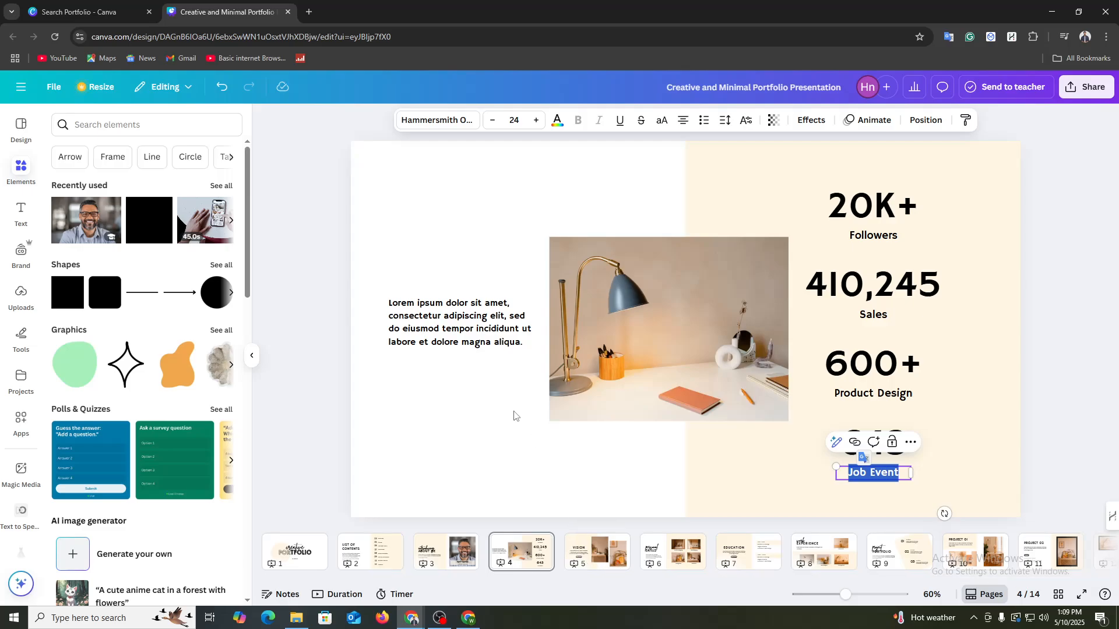
pyautogui.click(444, 320)
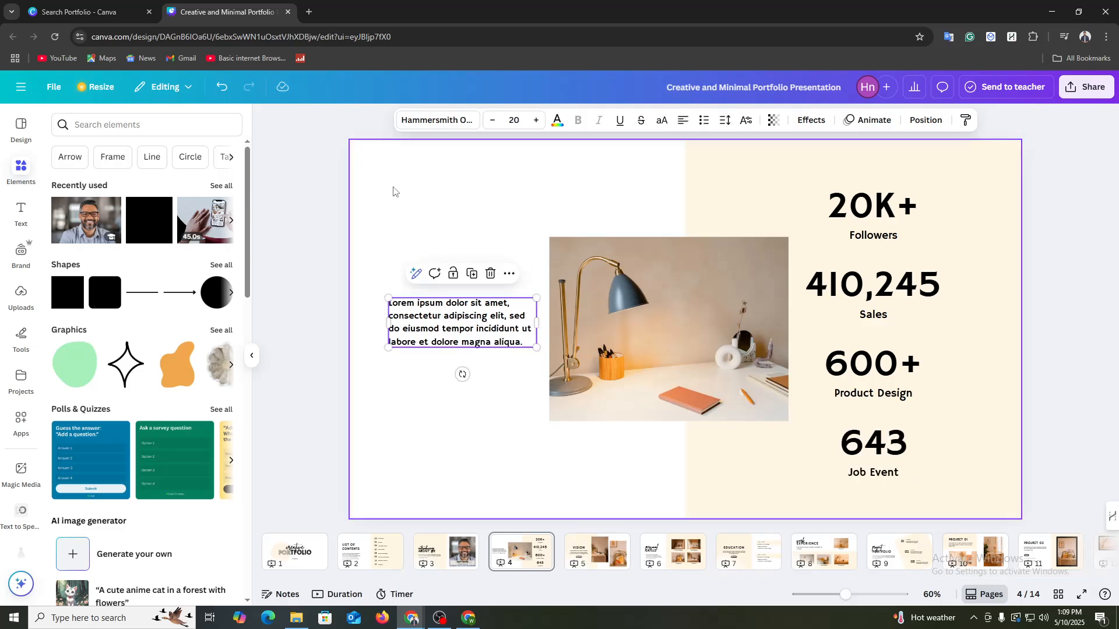
pyautogui.click(605, 561)
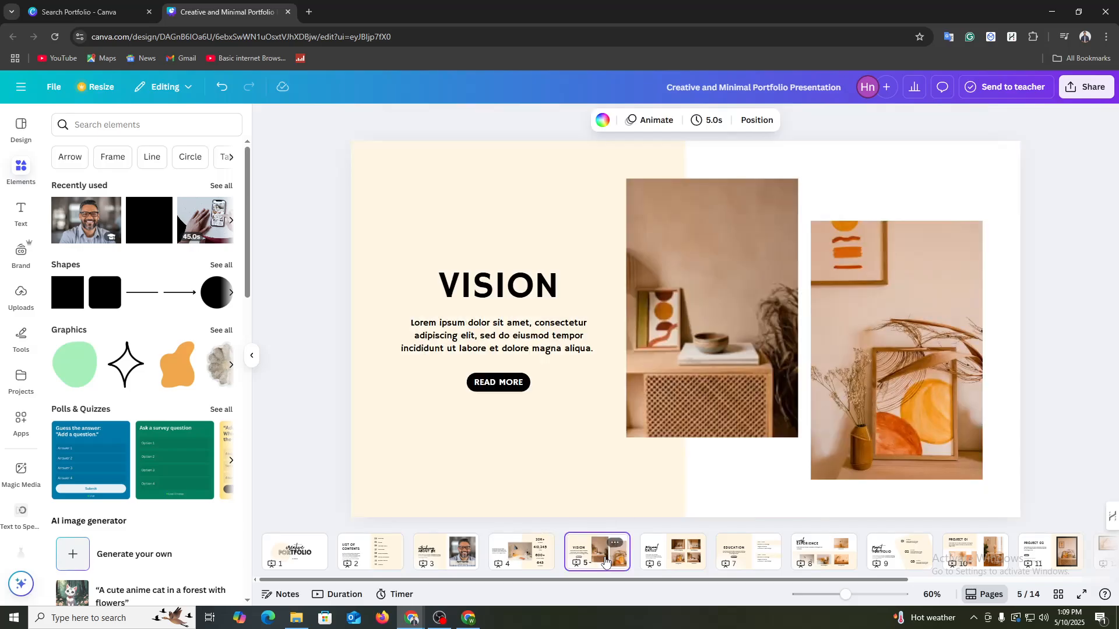
pyautogui.moveTo(634, 551)
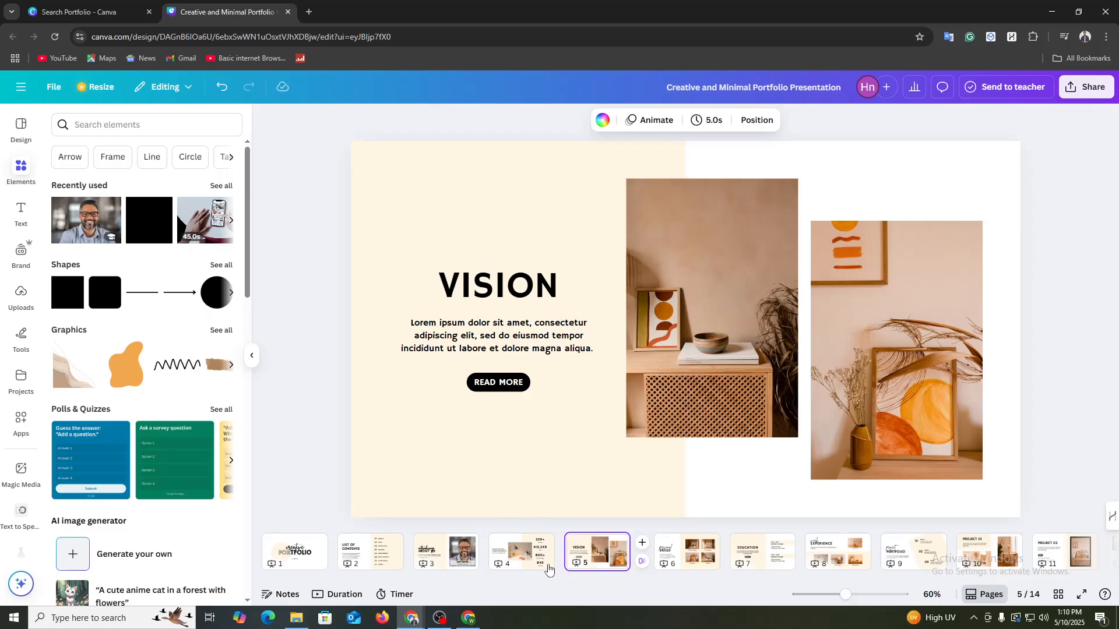
# Step: On the Personal Skills page, replace the Graphics Designing label with Content Creator
pyautogui.click(672, 545)
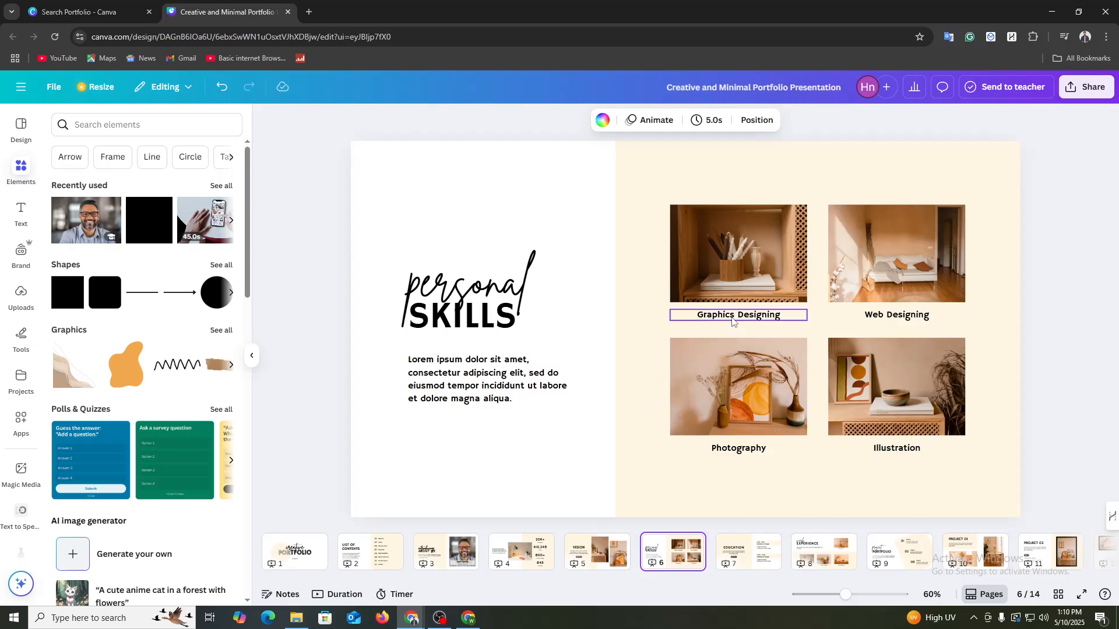
pyautogui.click(753, 316)
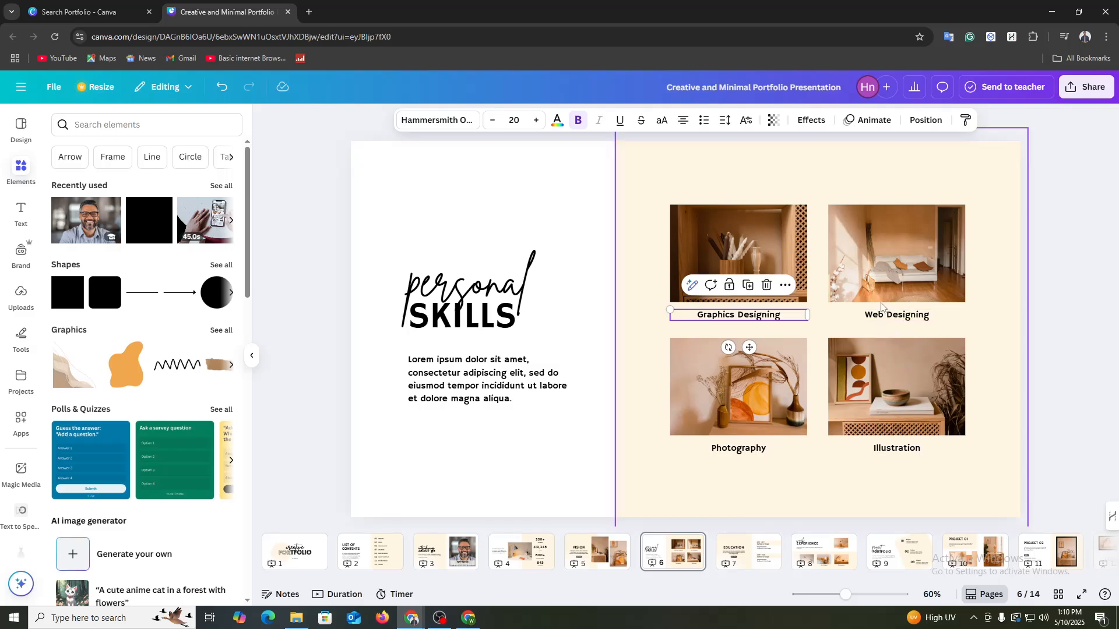
pyautogui.click(756, 450)
pyautogui.doubleClick(756, 449)
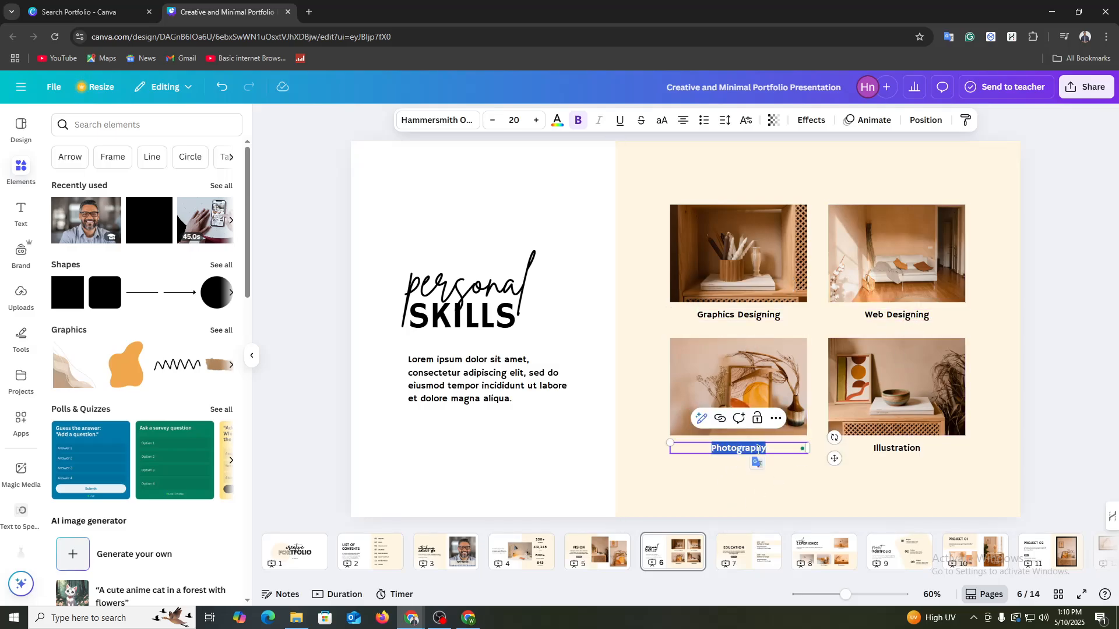
pyautogui.click(892, 449)
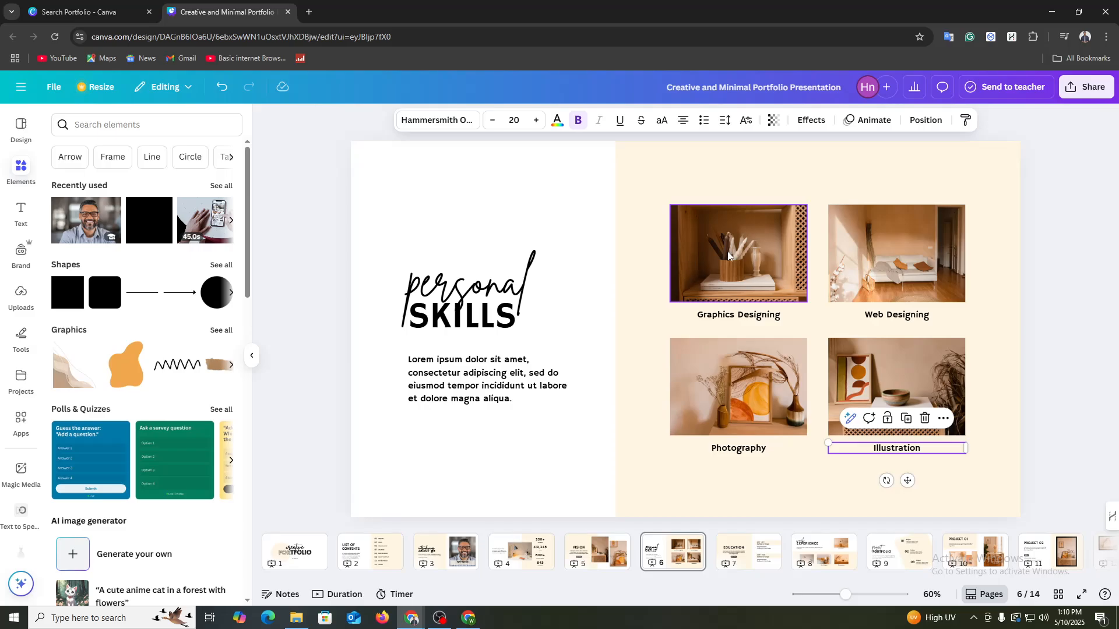
pyautogui.doubleClick(721, 315)
pyautogui.write('Contec')
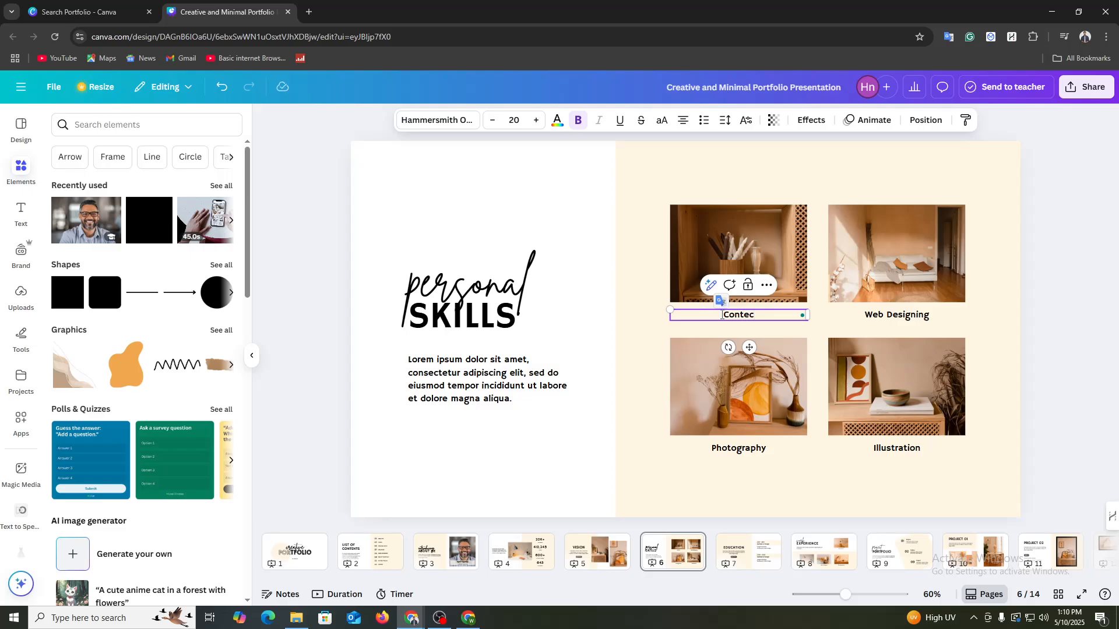
pyautogui.press('BackSpace')
pyautogui.write('nt Creator')
# Step: Search the elements for "contect creation" and browse the graphics results for exactly that spelling
pyautogui.click(708, 229)
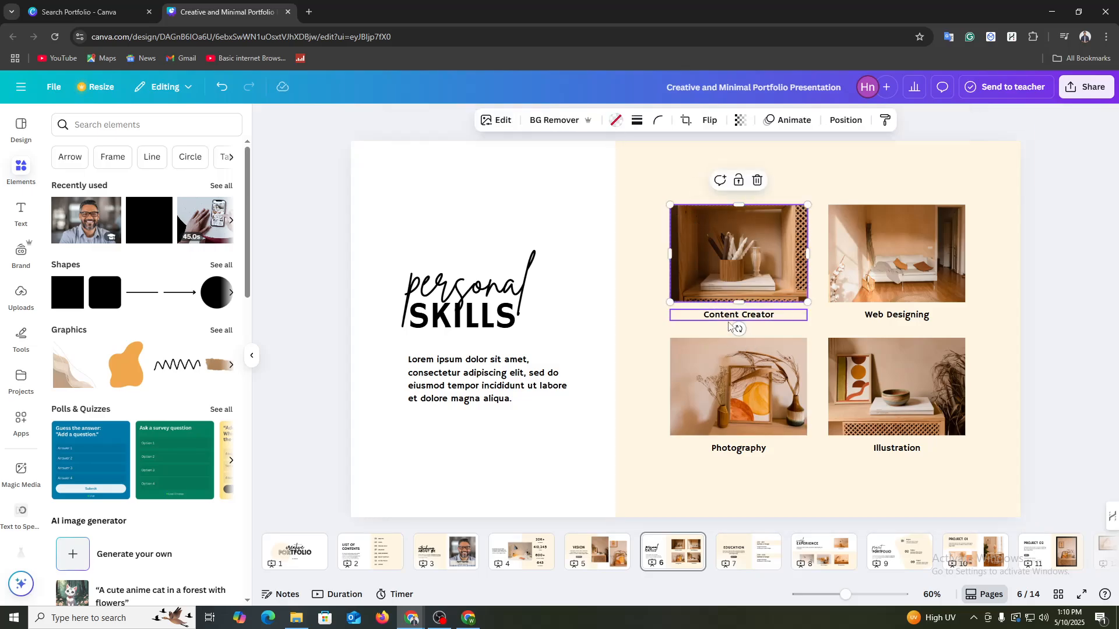
pyautogui.click(101, 129)
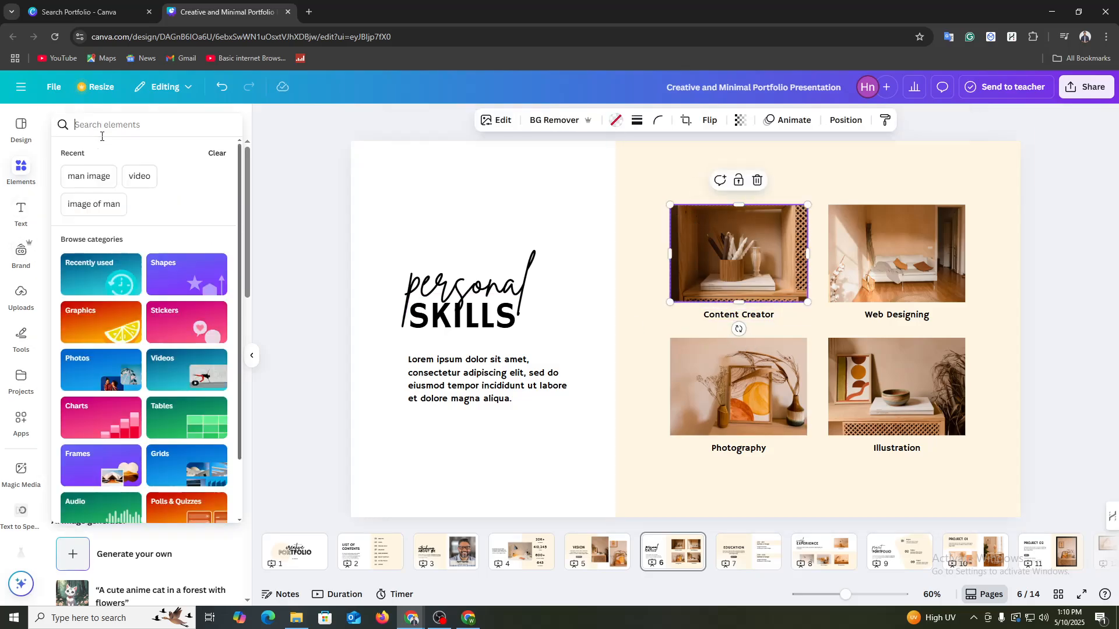
pyautogui.write('contec')
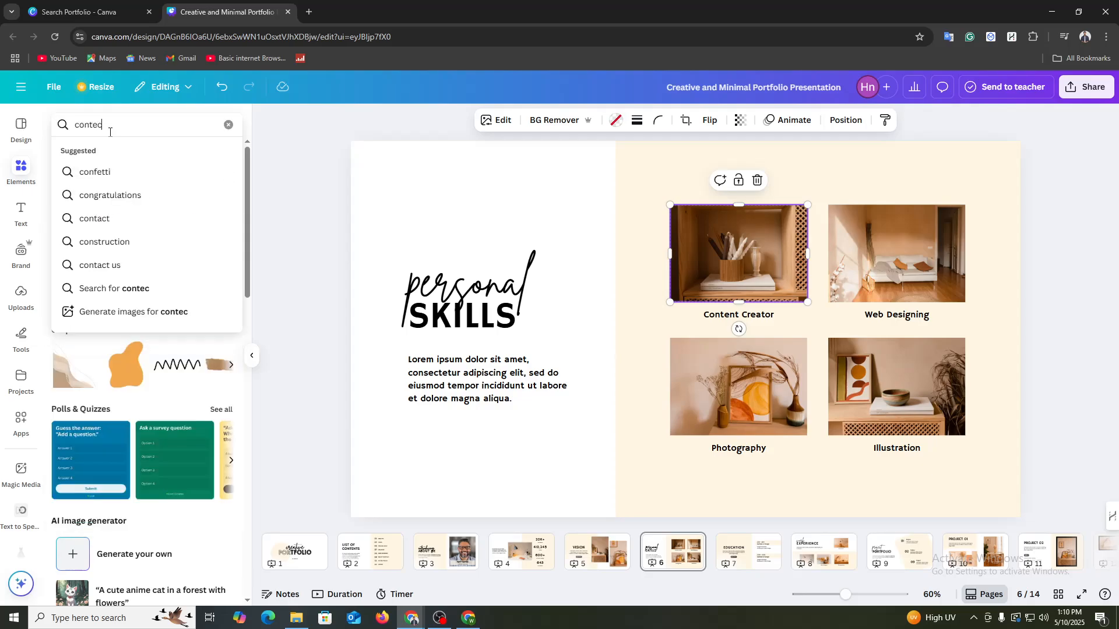
pyautogui.write('t creation')
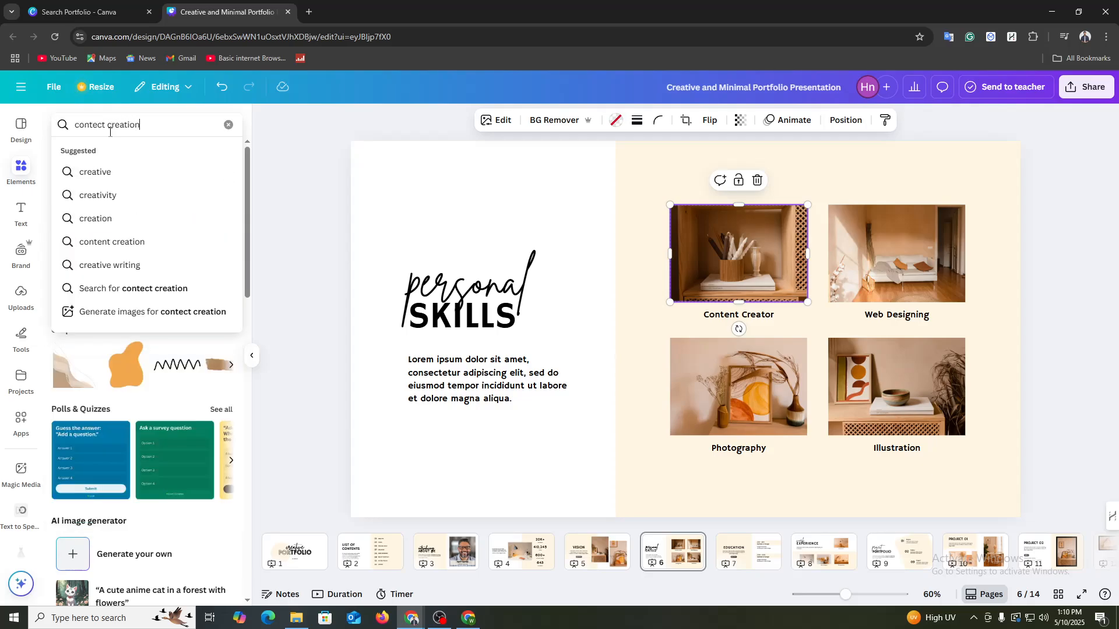
pyautogui.press('Return')
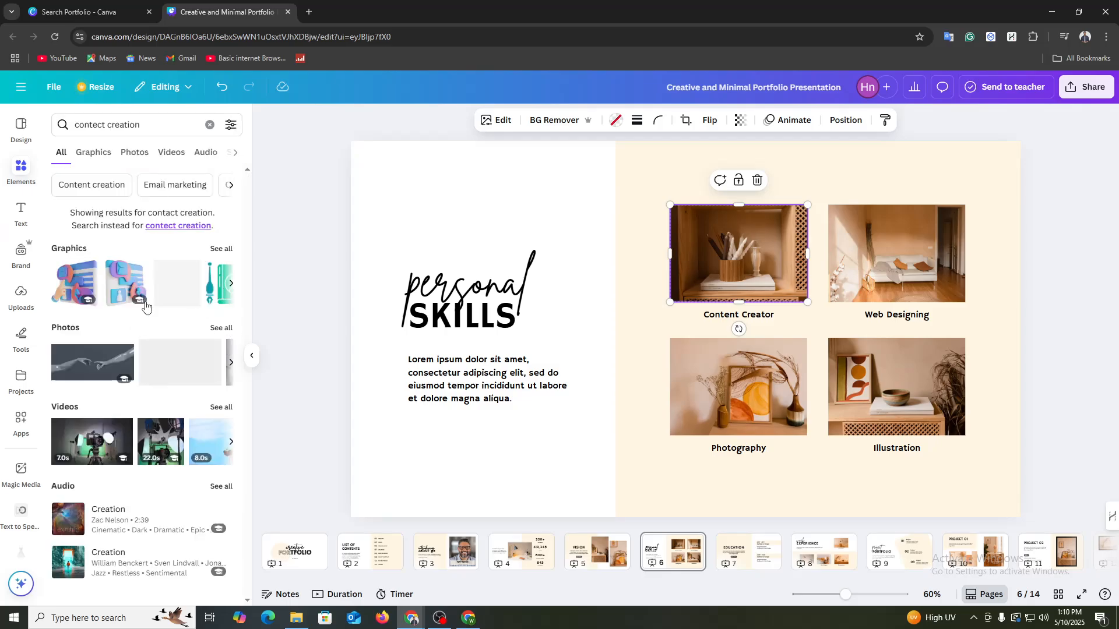
pyautogui.click(214, 250)
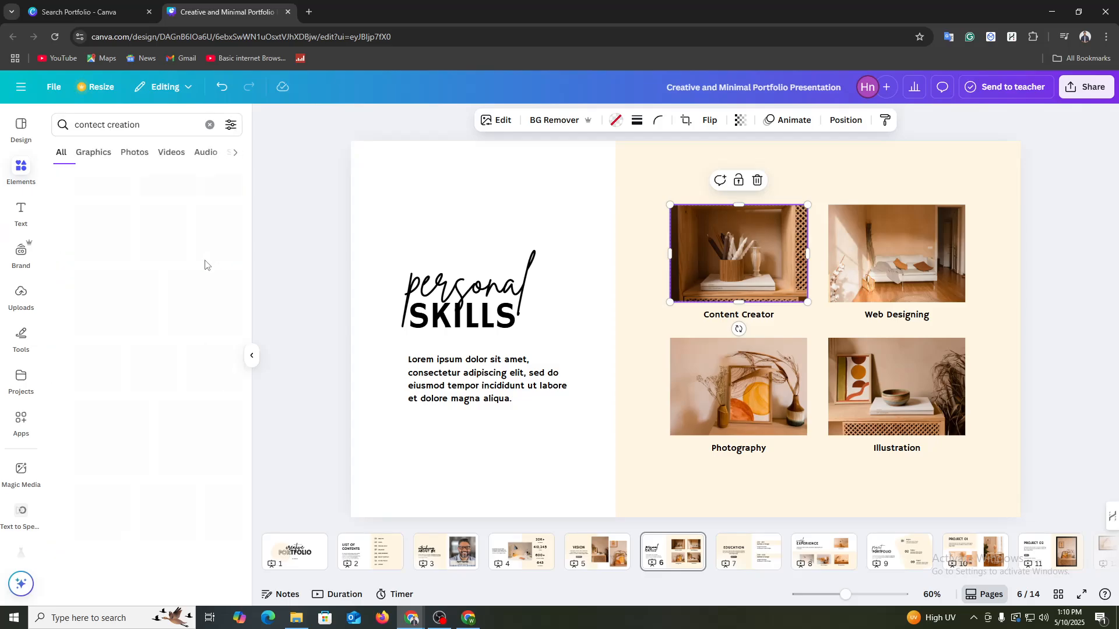
pyautogui.scroll(-5, 125, 382)
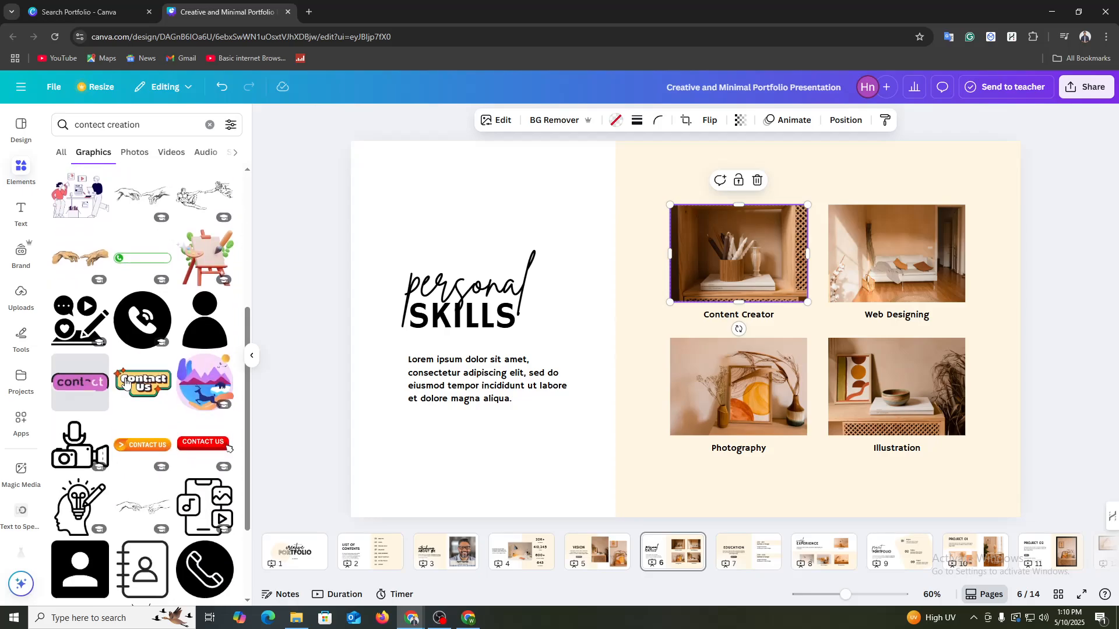
pyautogui.scroll(-8, 125, 382)
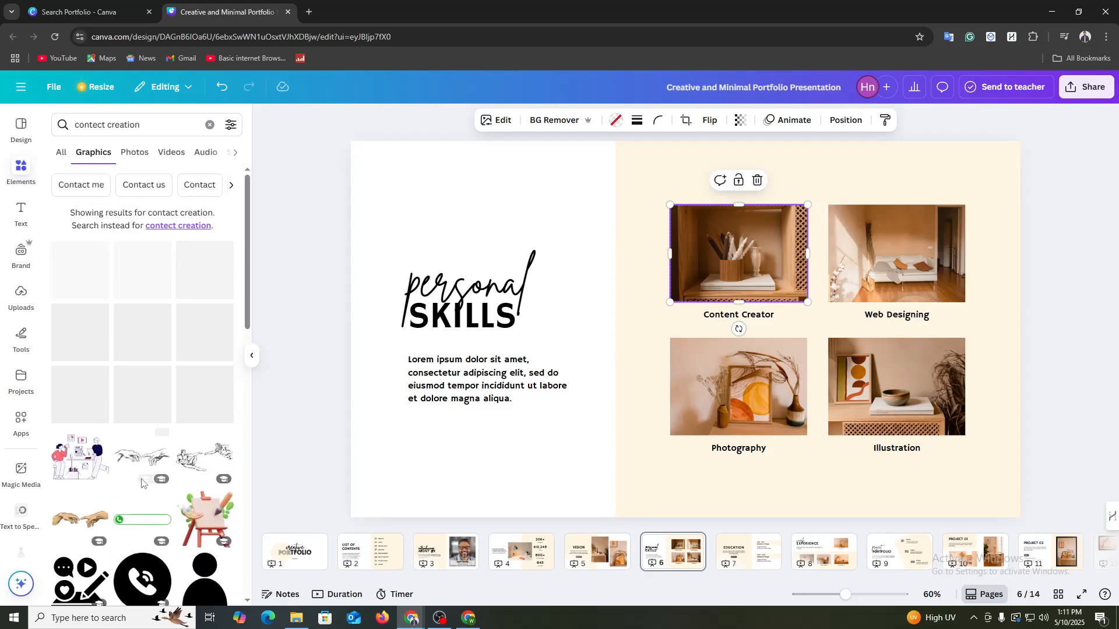
pyautogui.click(199, 227)
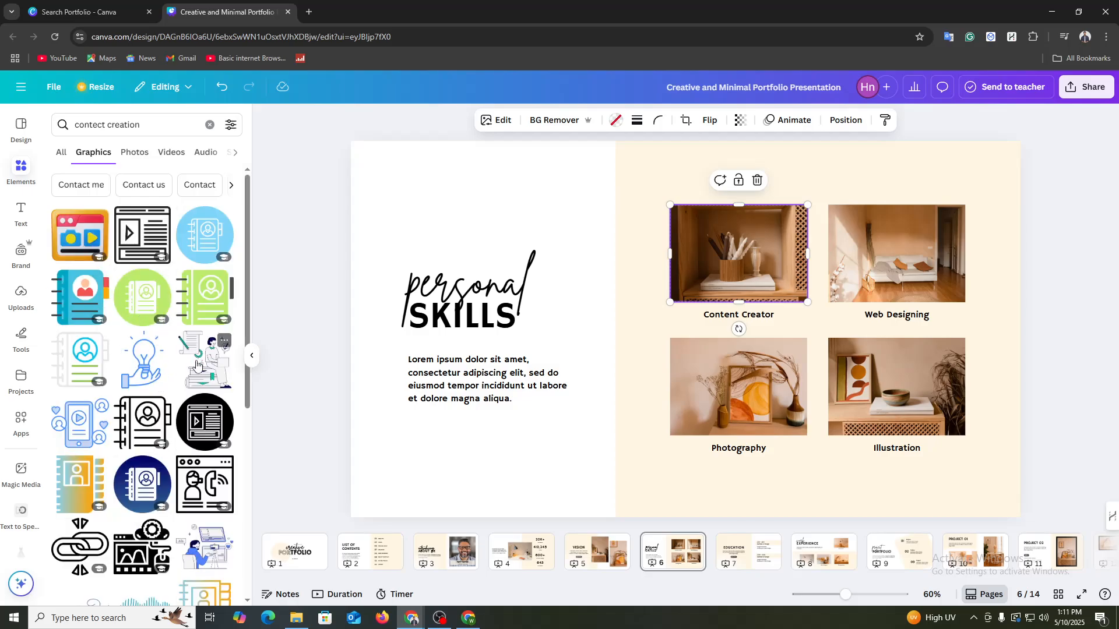
# Step: Place the graphic of a person sitting on stacked books over the Content Creator picture and shrink it to fit inside
pyautogui.moveTo(196, 366); pyautogui.dragTo(741, 273)
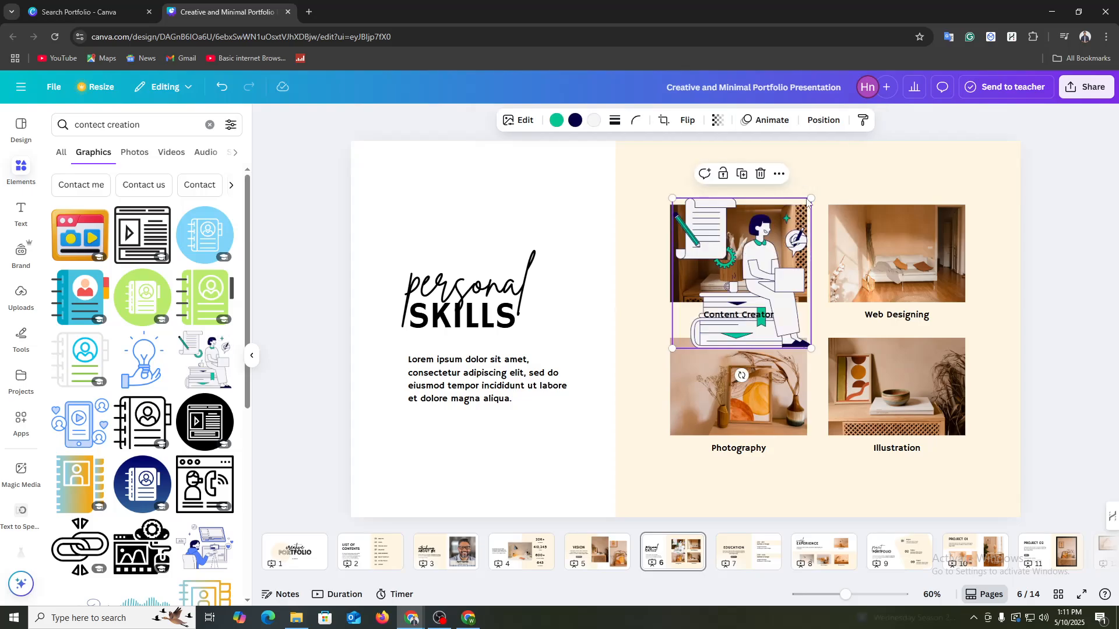
pyautogui.moveTo(810, 198); pyautogui.dragTo(761, 253)
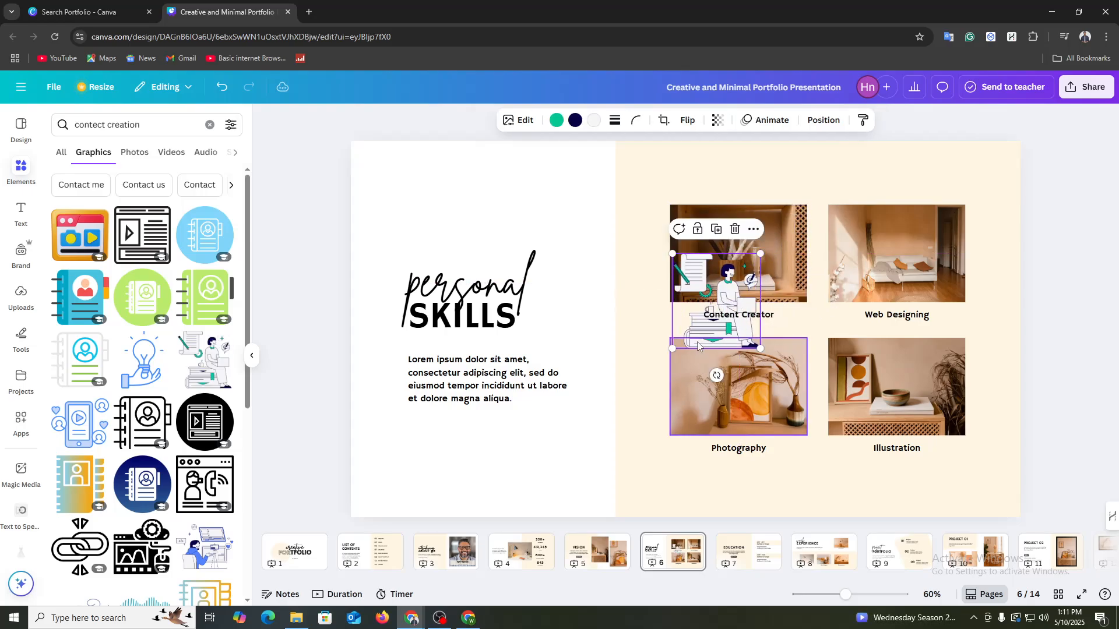
pyautogui.moveTo(697, 346); pyautogui.dragTo(679, 272)
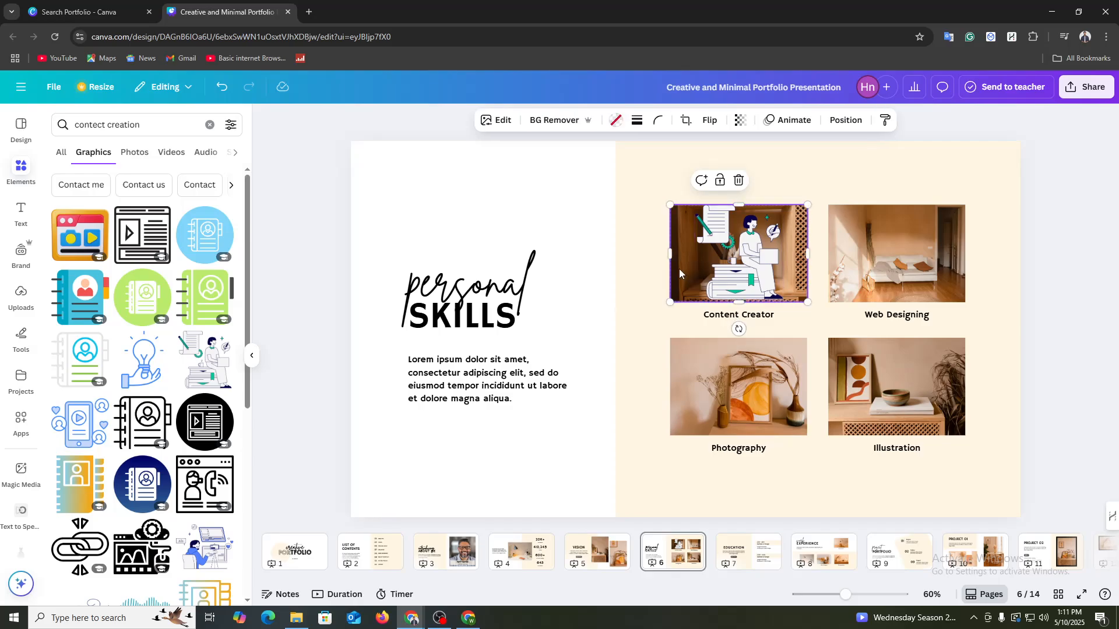
# Step: Remove the photo and its grid frame from behind the Content Creator graphic and nudge the graphic slightly into place
pyautogui.click(757, 180)
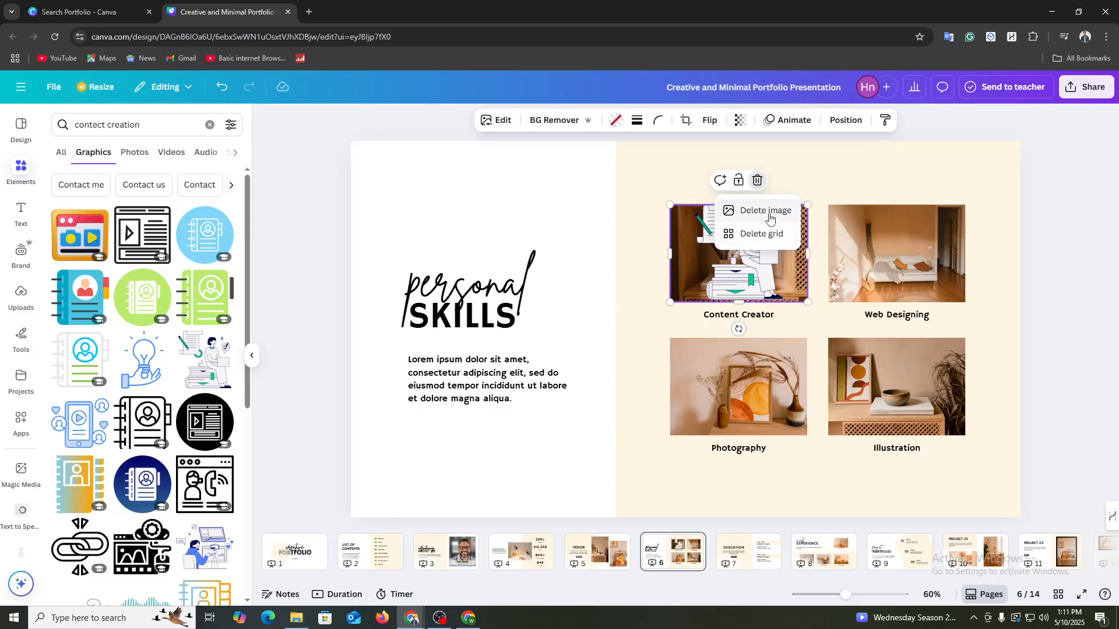
pyautogui.click(769, 212)
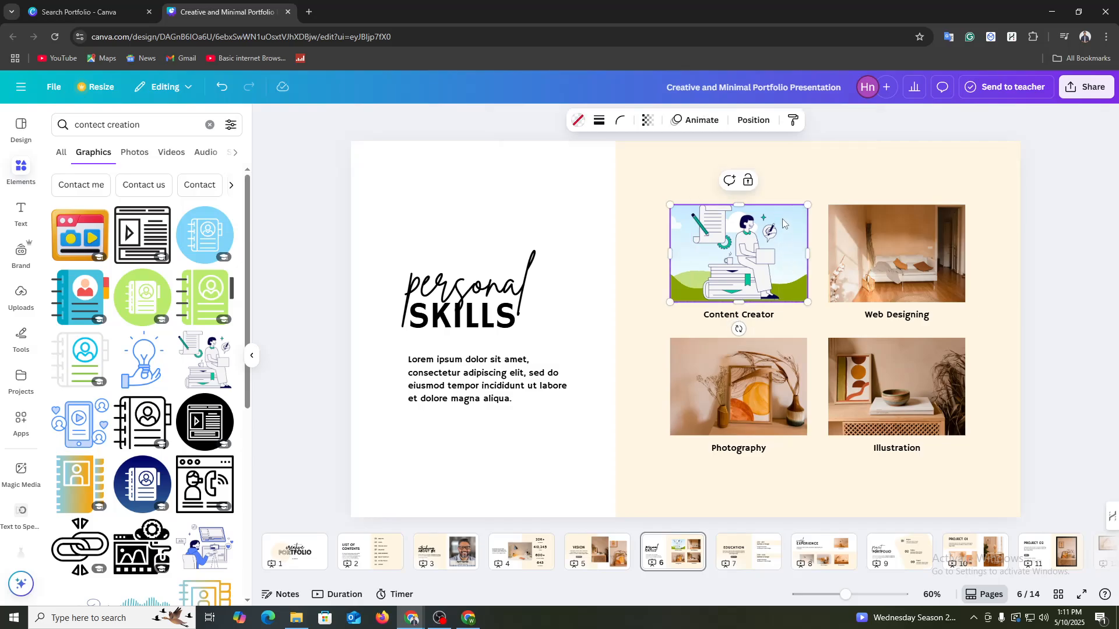
pyautogui.rightClick(797, 270)
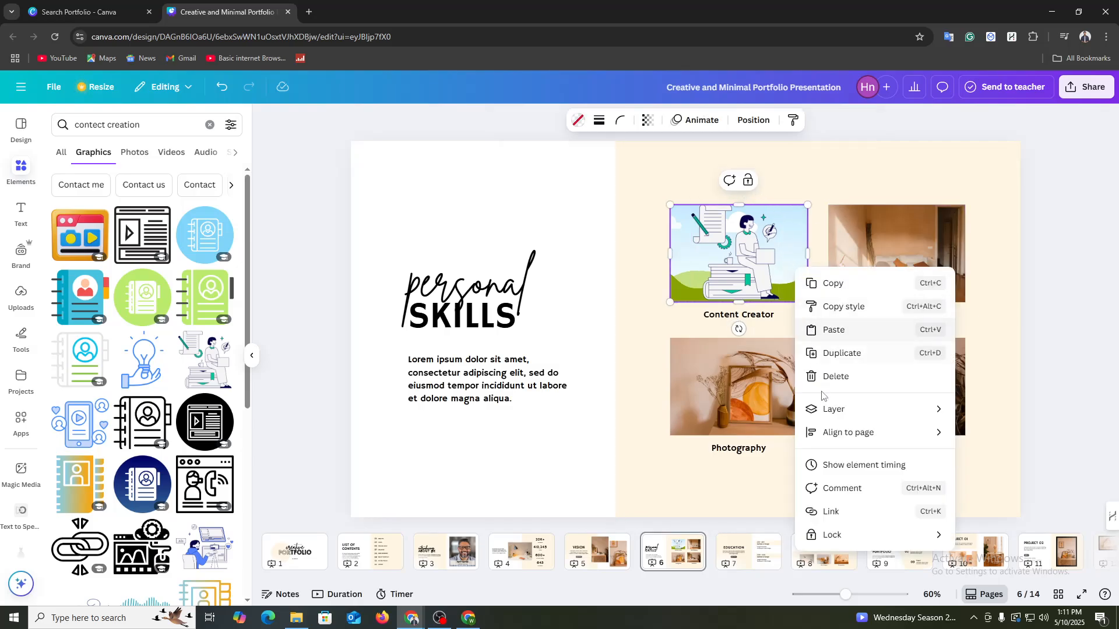
pyautogui.click(836, 377)
pyautogui.click(740, 261)
pyautogui.moveTo(740, 261); pyautogui.dragTo(735, 261)
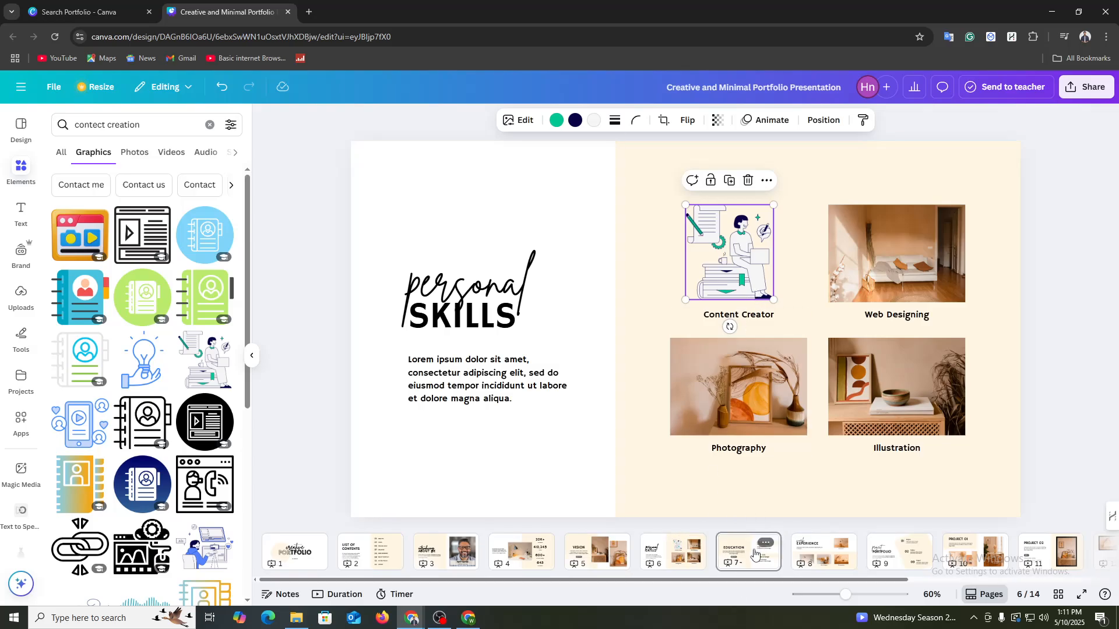
# Step: Look over the Education, Work Experience, Project Portfolio, Project 01 and Project 02 pages
pyautogui.click(752, 557)
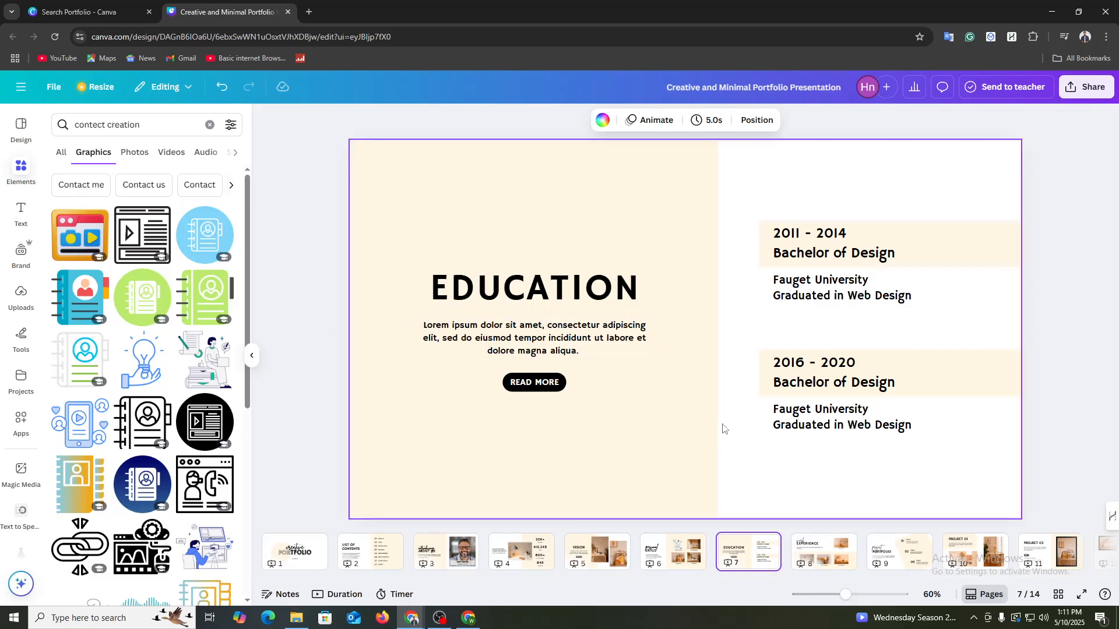
pyautogui.click(822, 551)
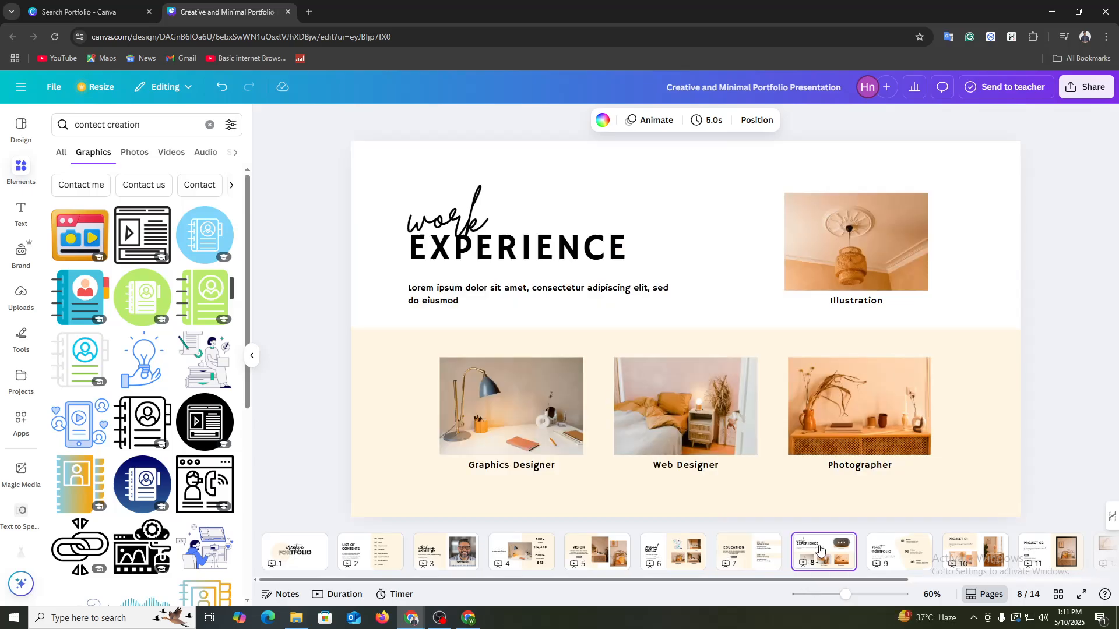
pyautogui.click(873, 555)
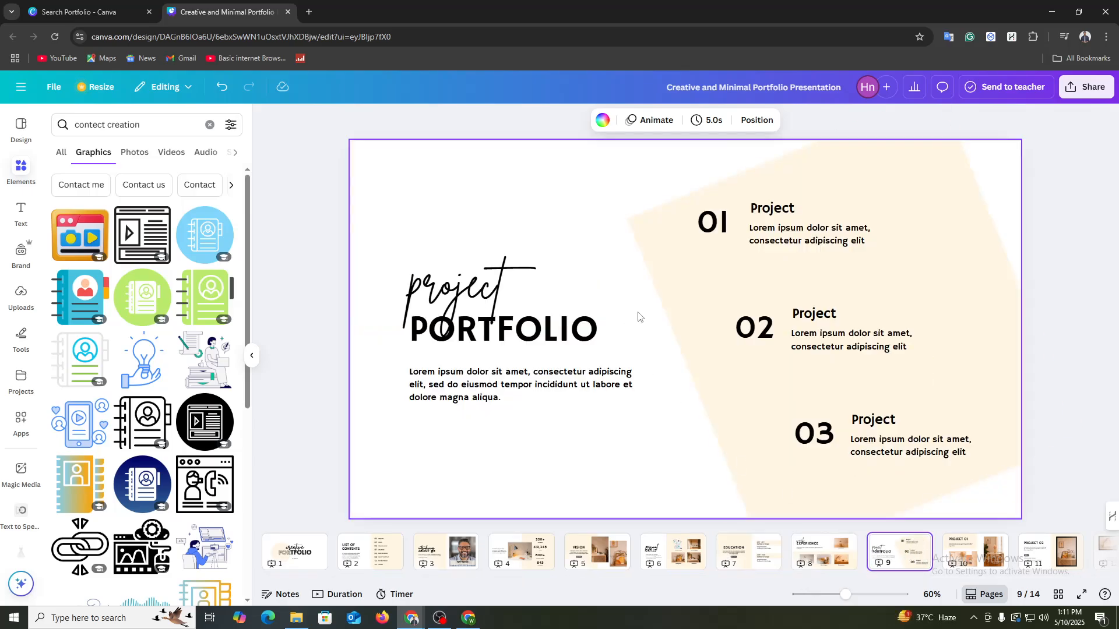
pyautogui.click(973, 561)
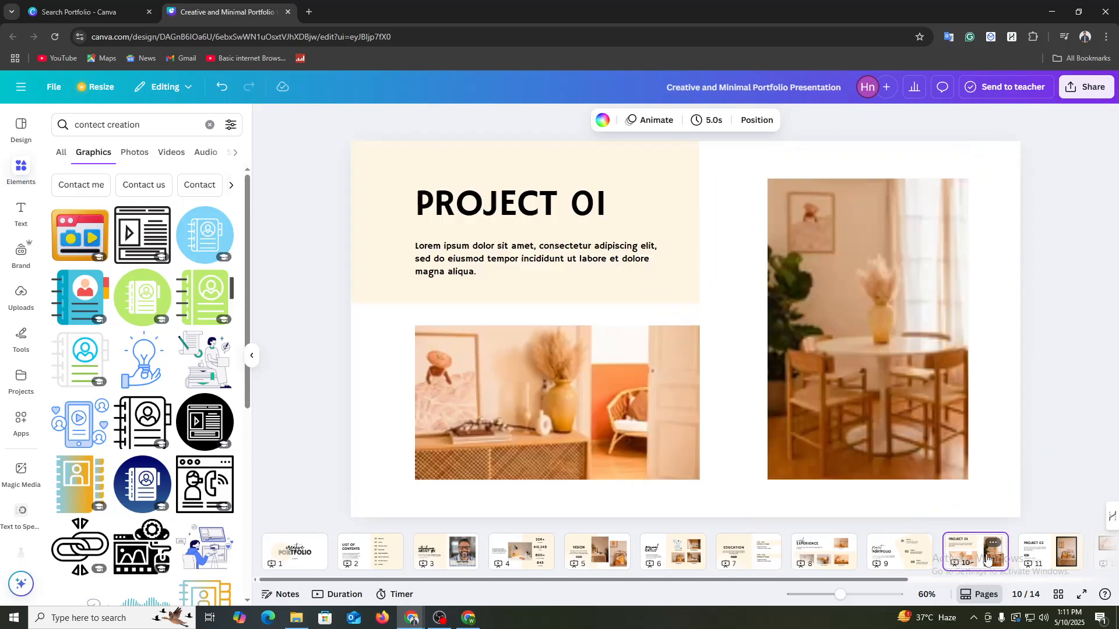
pyautogui.click(1048, 555)
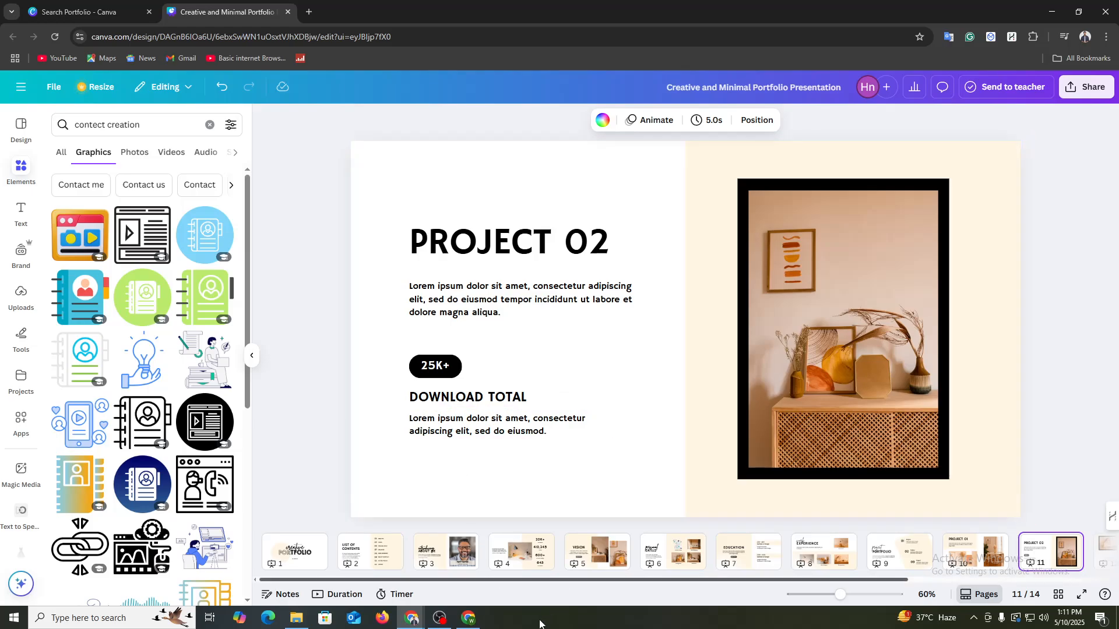
# Step: Add a blank page at the end of the presentation, after page 14
pyautogui.moveTo(505, 581); pyautogui.dragTo(622, 583)
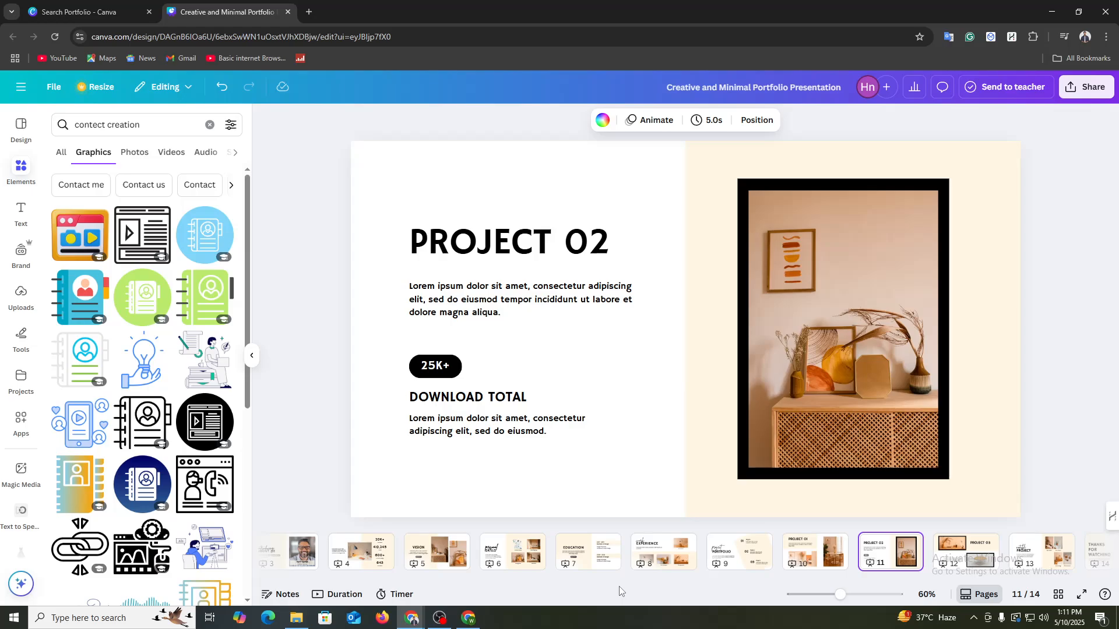
pyautogui.moveTo(471, 580); pyautogui.dragTo(746, 608)
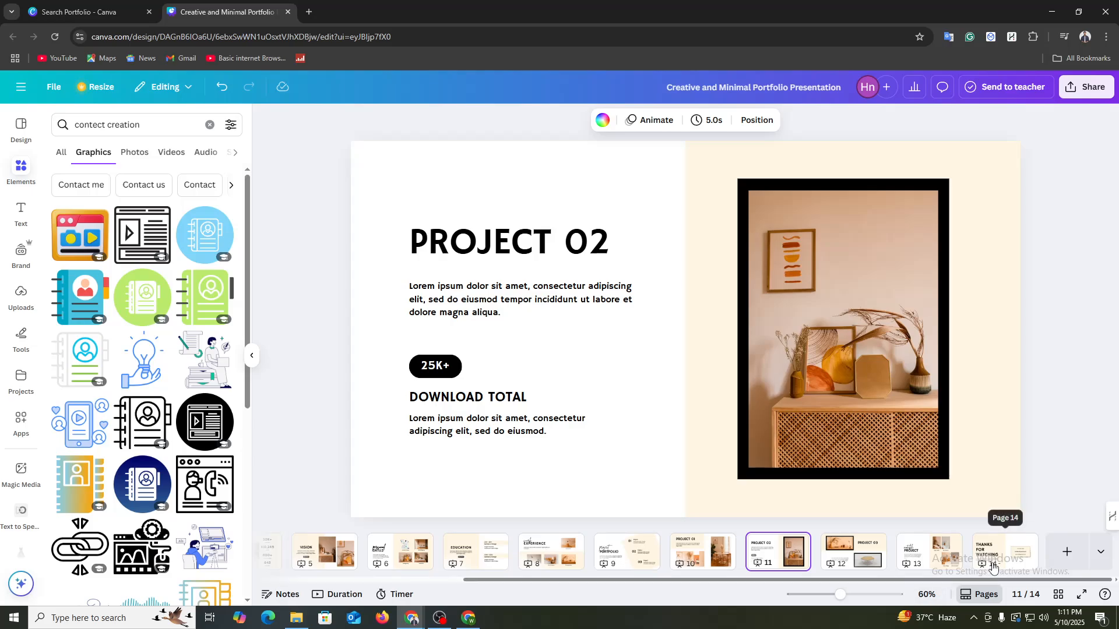
pyautogui.click(1066, 552)
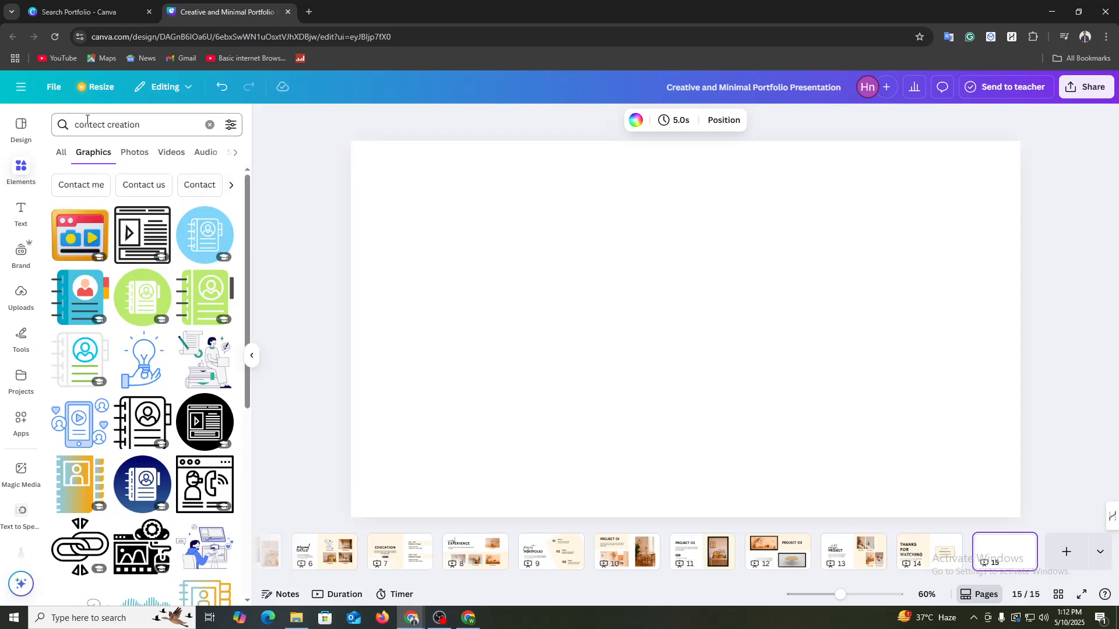
# Step: Search the elements for "form" and show the results of all types
pyautogui.tripleClick(116, 124)
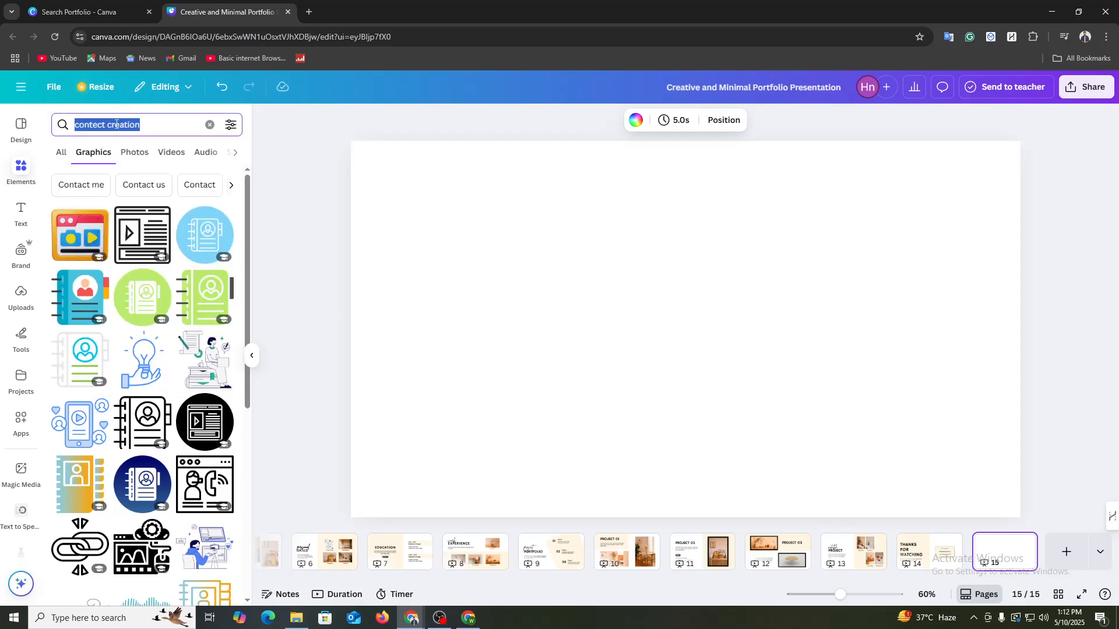
pyautogui.write('form')
pyautogui.press('Return')
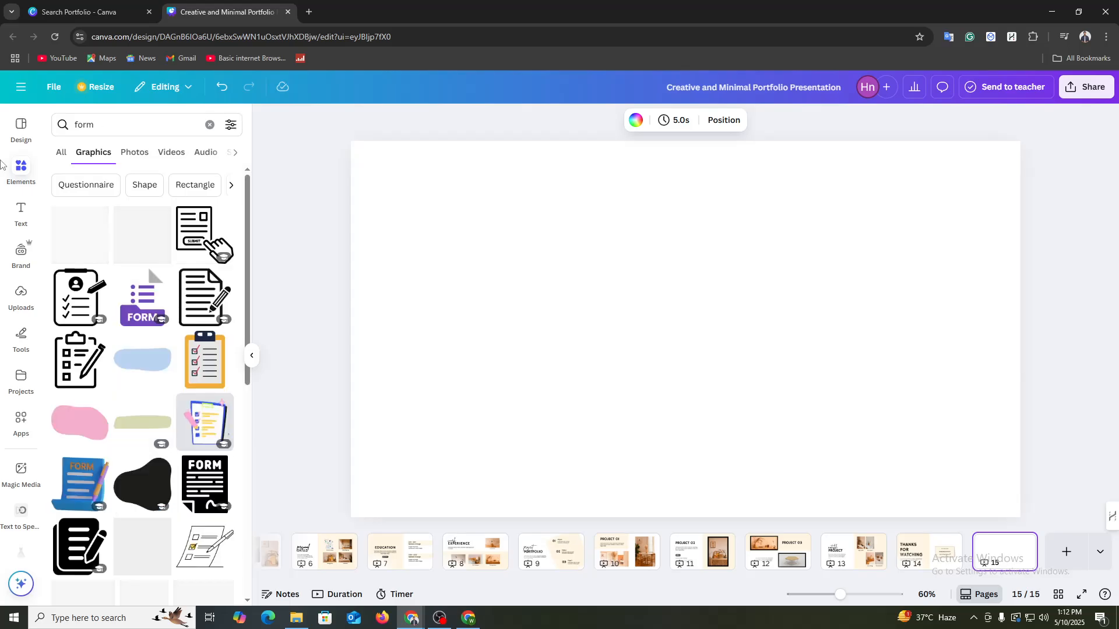
pyautogui.click(64, 157)
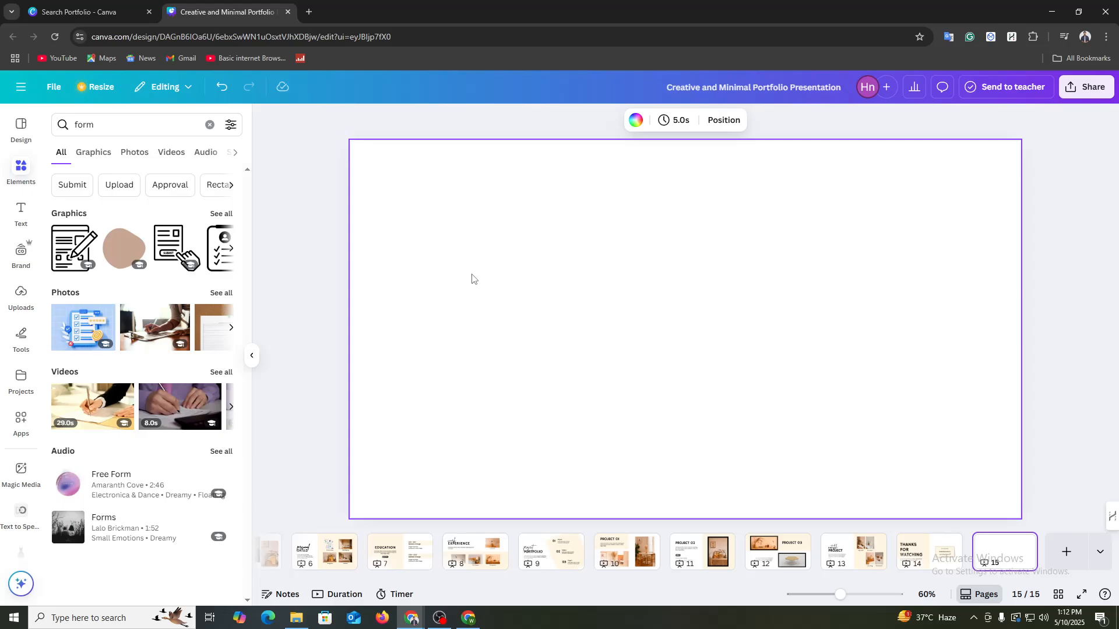
# Step: Set the white background of the Personal Skills page to the green from the document colors
pyautogui.click(325, 555)
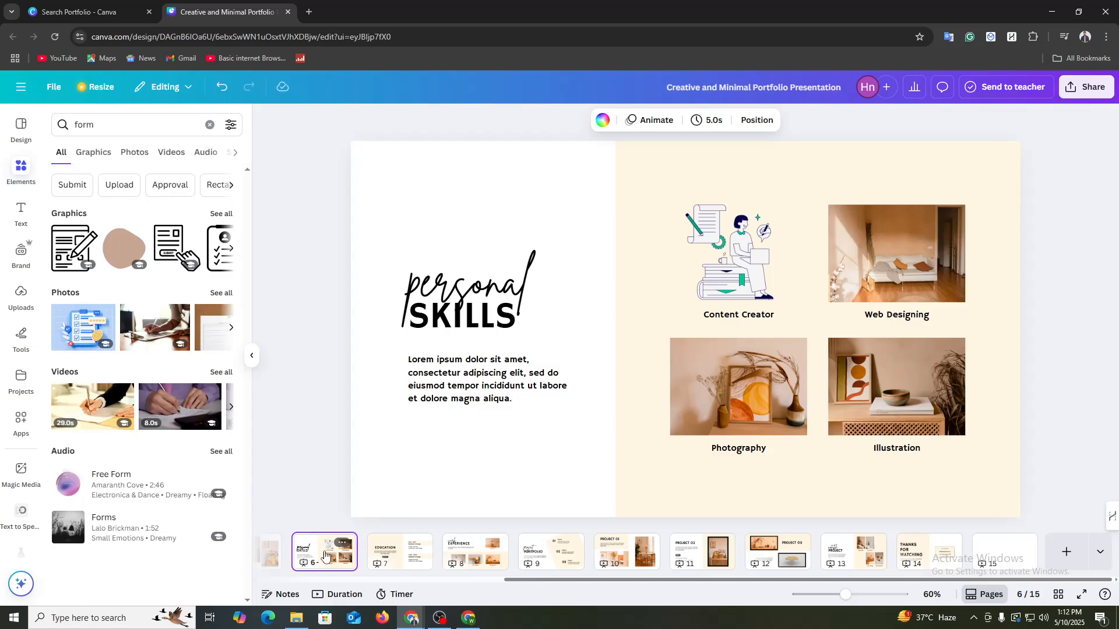
pyautogui.click(454, 185)
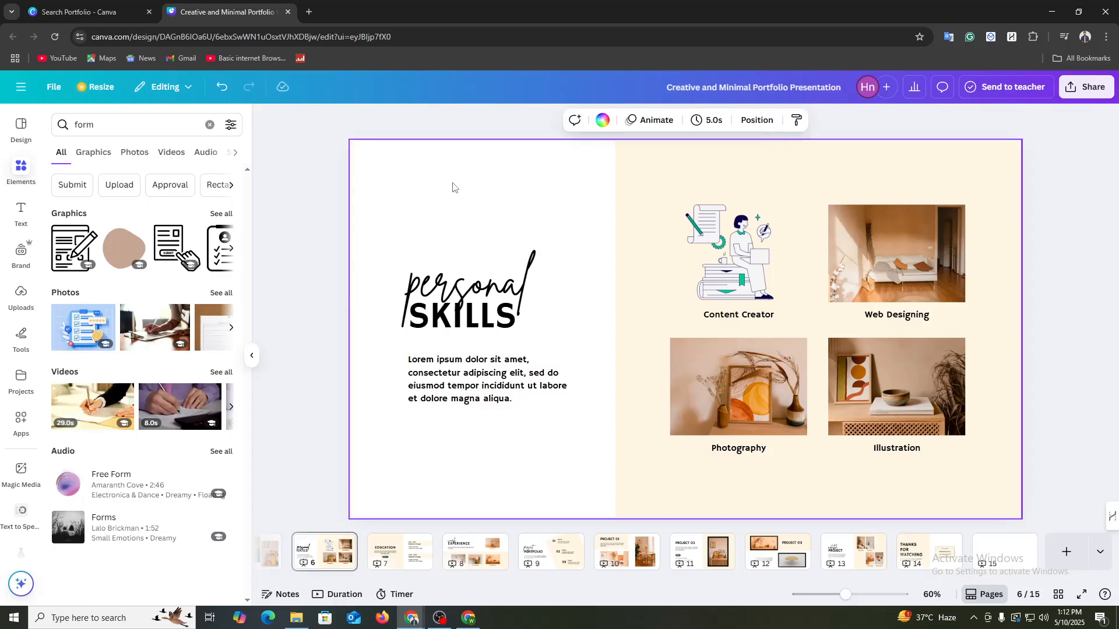
pyautogui.click(602, 121)
pyautogui.click(130, 210)
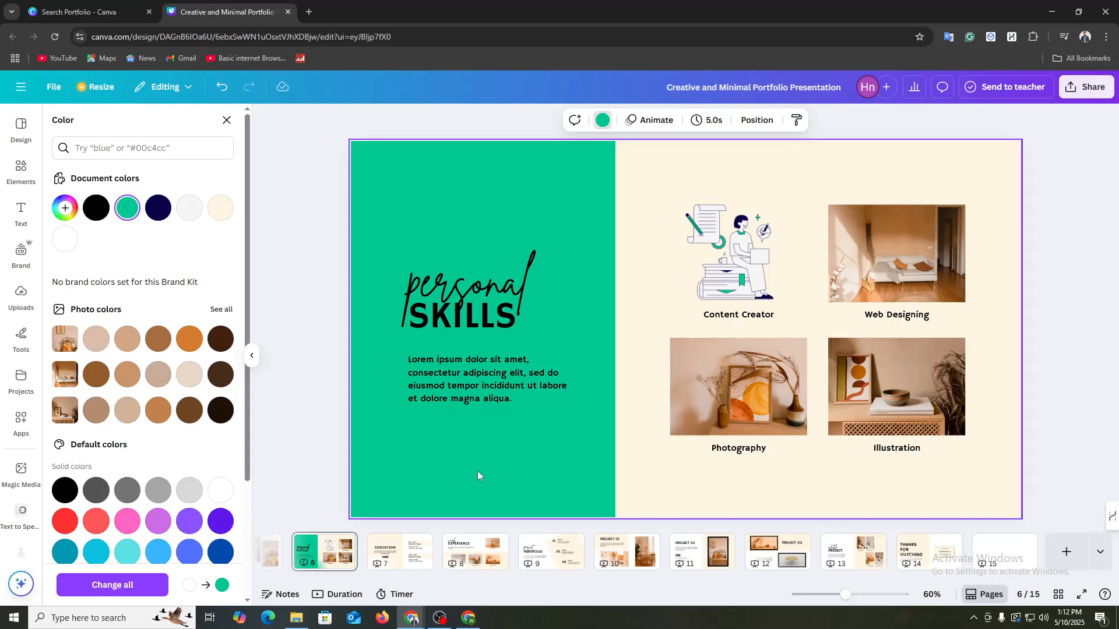
# Step: Recolor the paragraph under the Personal Skills heading with the light gray document color
pyautogui.click(466, 398)
pyautogui.click(557, 120)
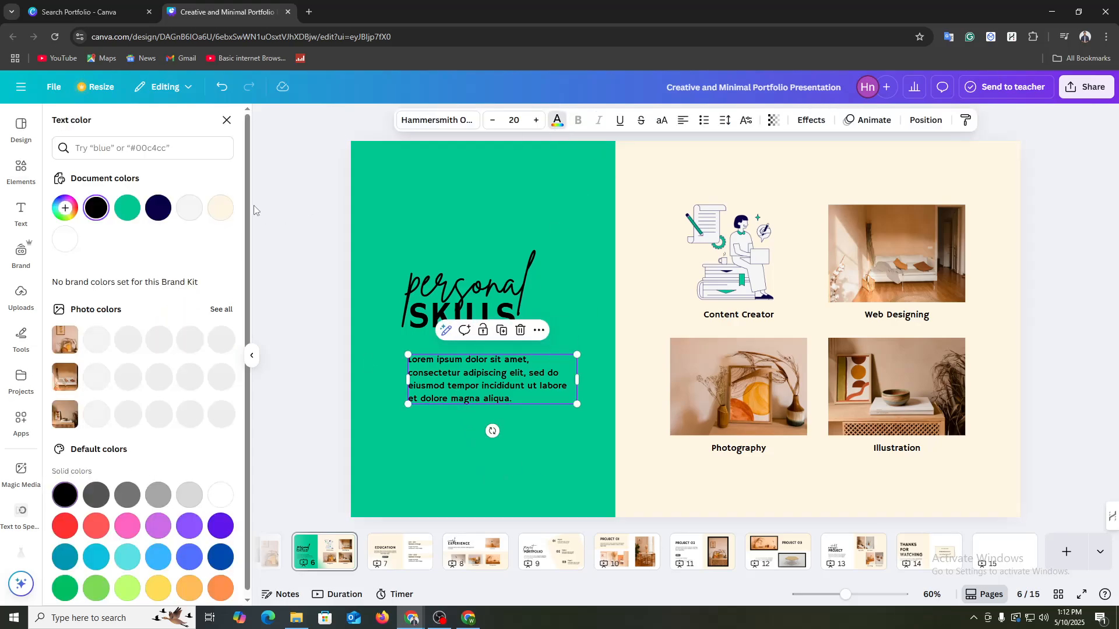
pyautogui.click(189, 208)
# Step: Change the text color of both heading parts, "SKILLS" and "personal", to white
pyautogui.click(443, 318)
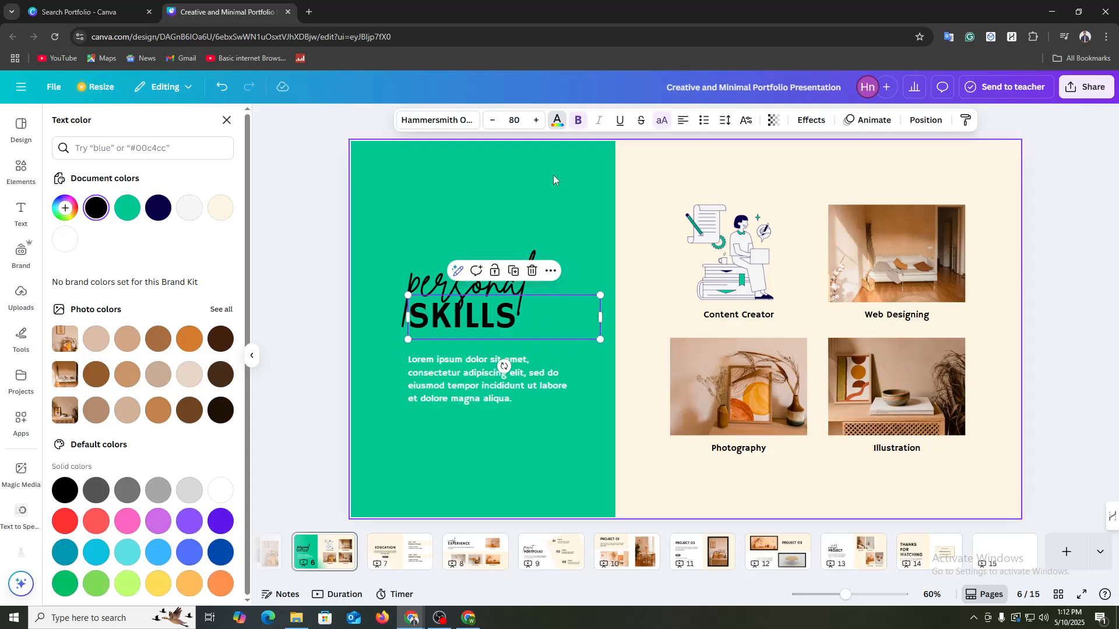
pyautogui.click(557, 120)
pyautogui.click(557, 120)
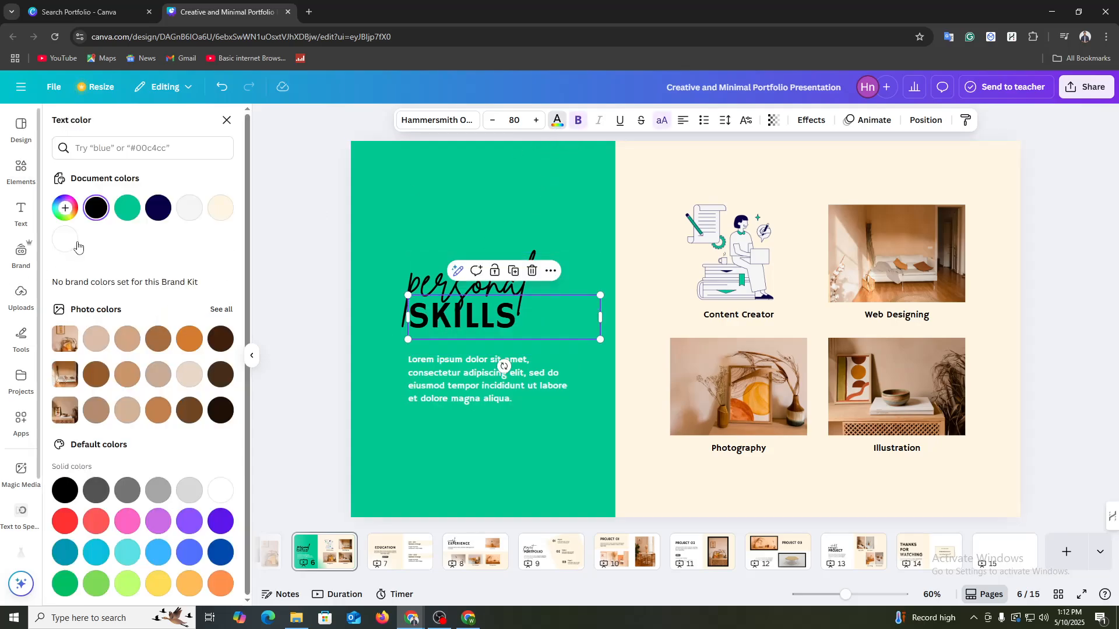
pyautogui.click(64, 239)
pyautogui.click(440, 273)
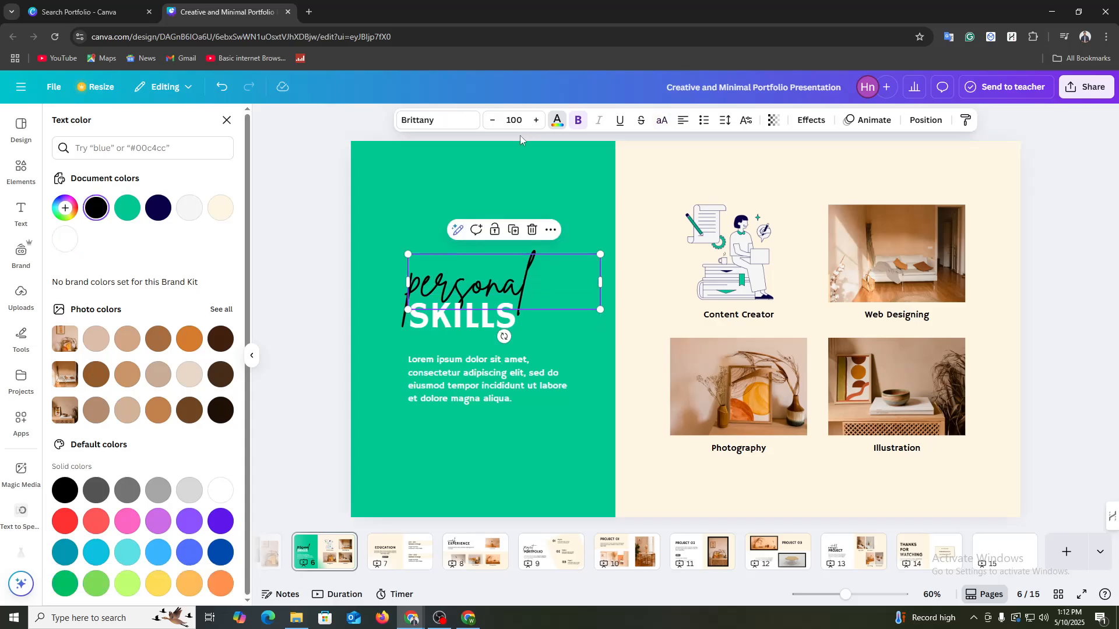
pyautogui.click(64, 239)
pyautogui.press('Escape')
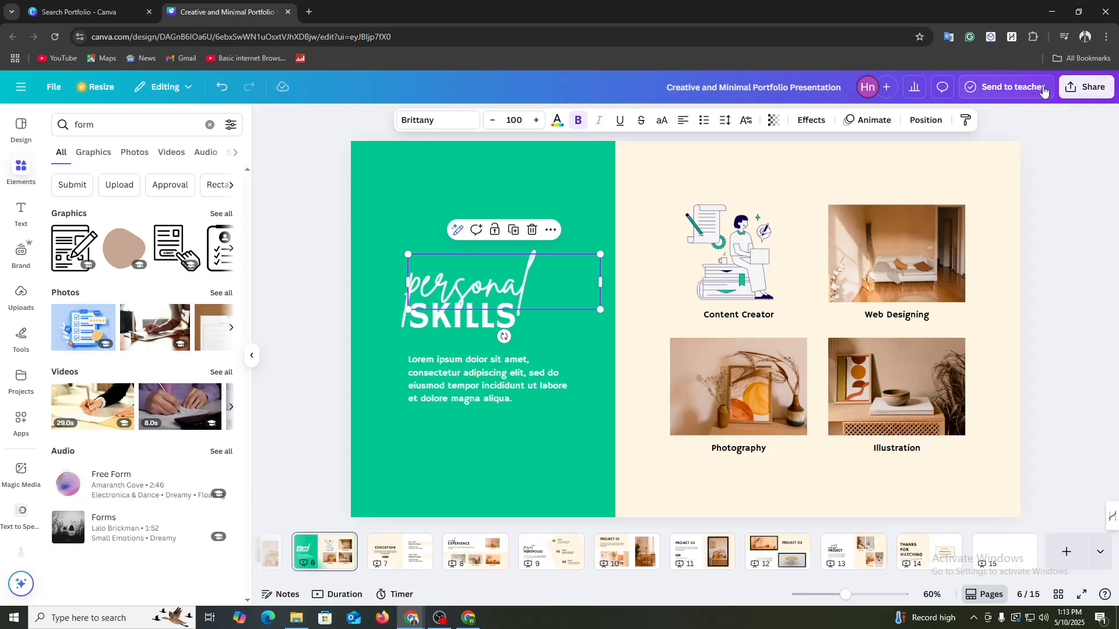
# Step: Publish the design as a website with the proposed address, checking the URL and publish settings without changing them
pyautogui.click(1095, 92)
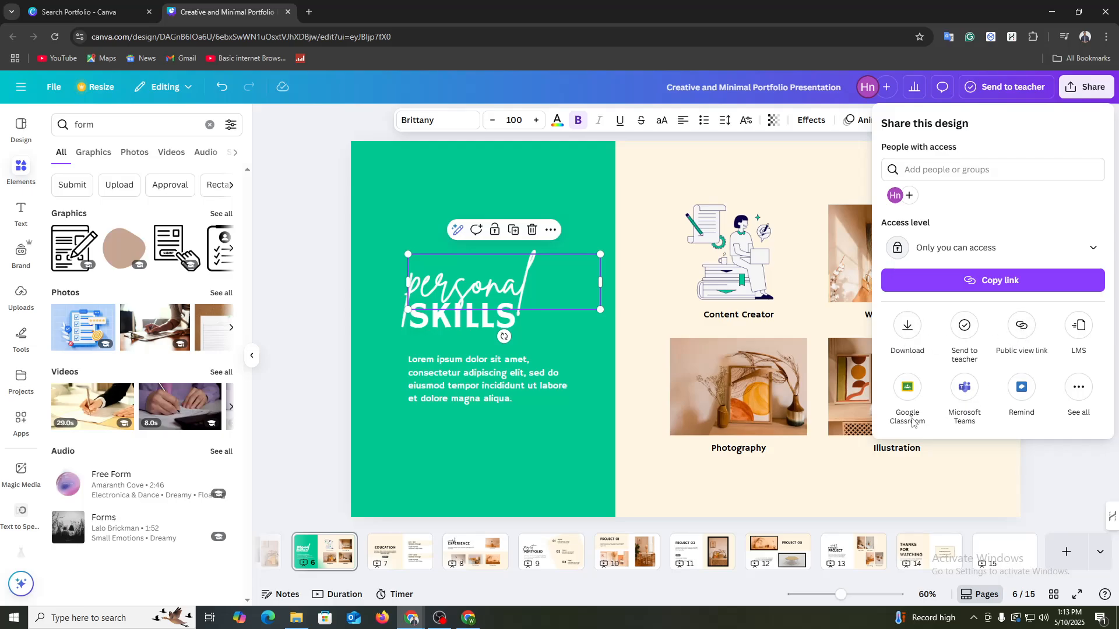
pyautogui.click(1079, 389)
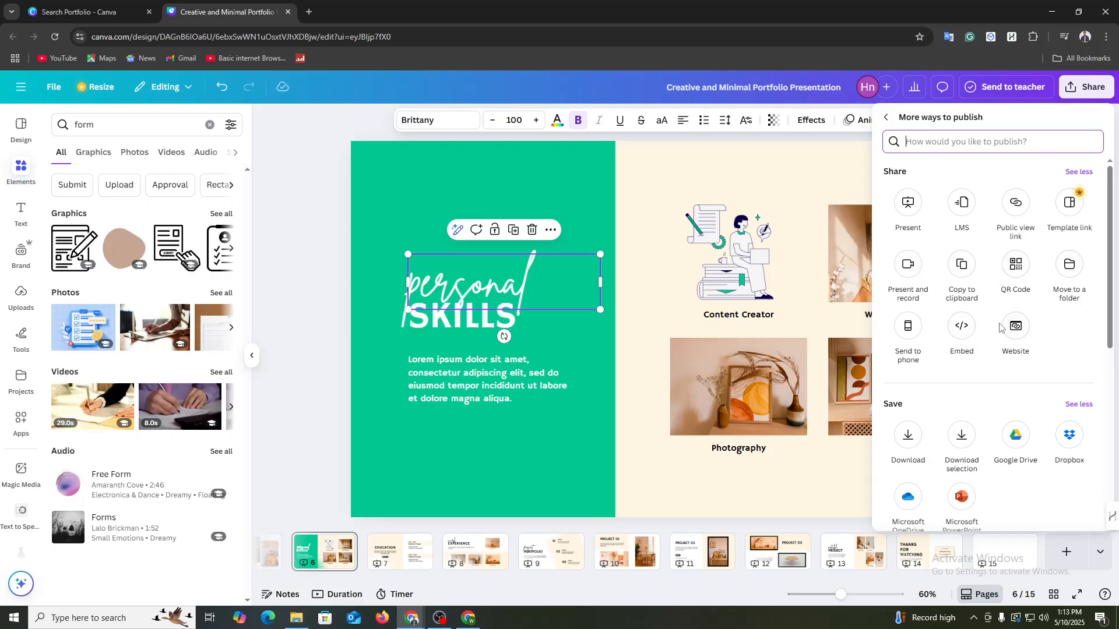
pyautogui.click(1018, 334)
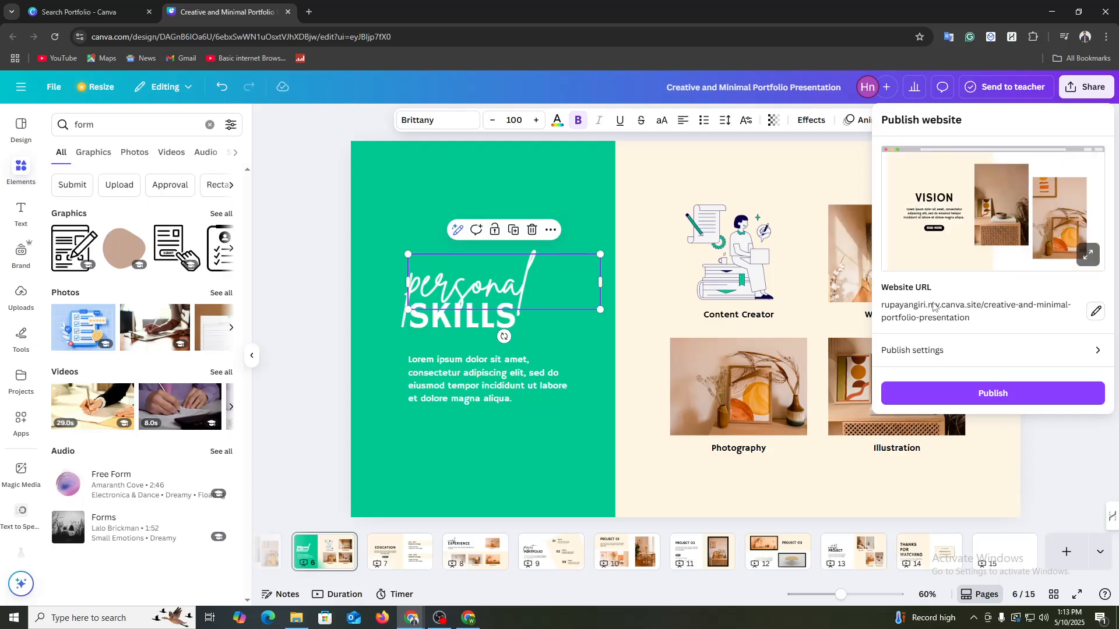
pyautogui.click(1097, 312)
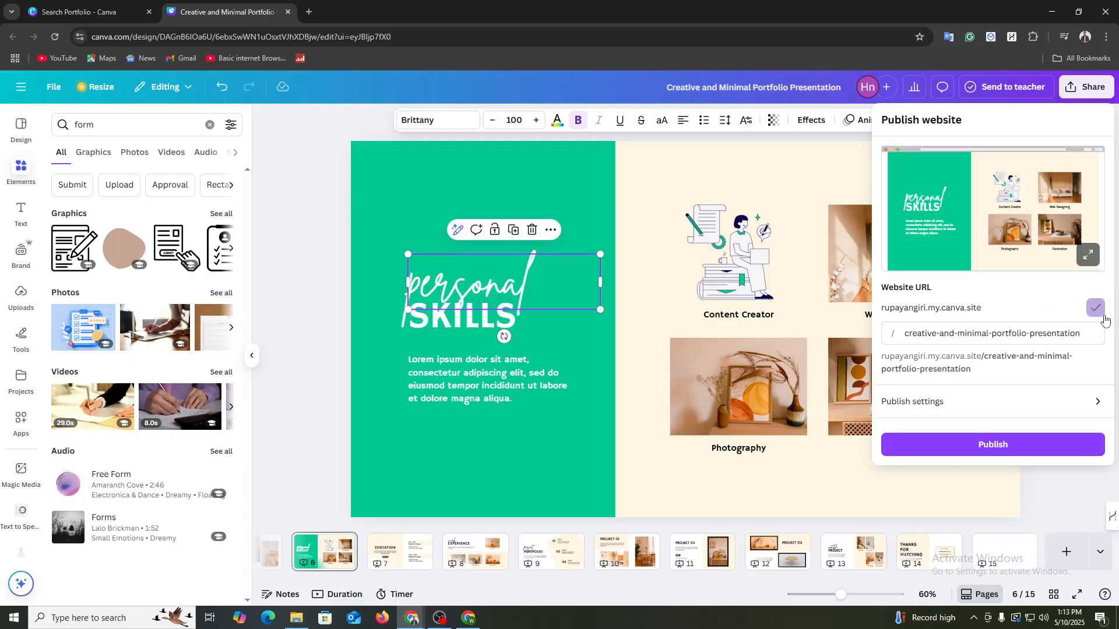
pyautogui.click(927, 409)
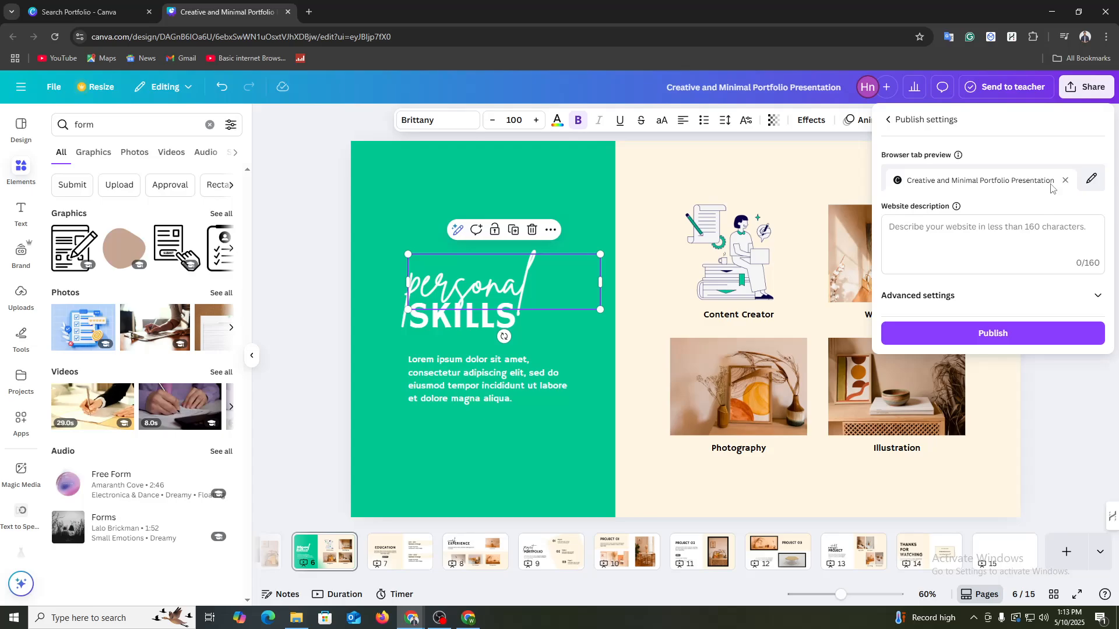
pyautogui.click(966, 337)
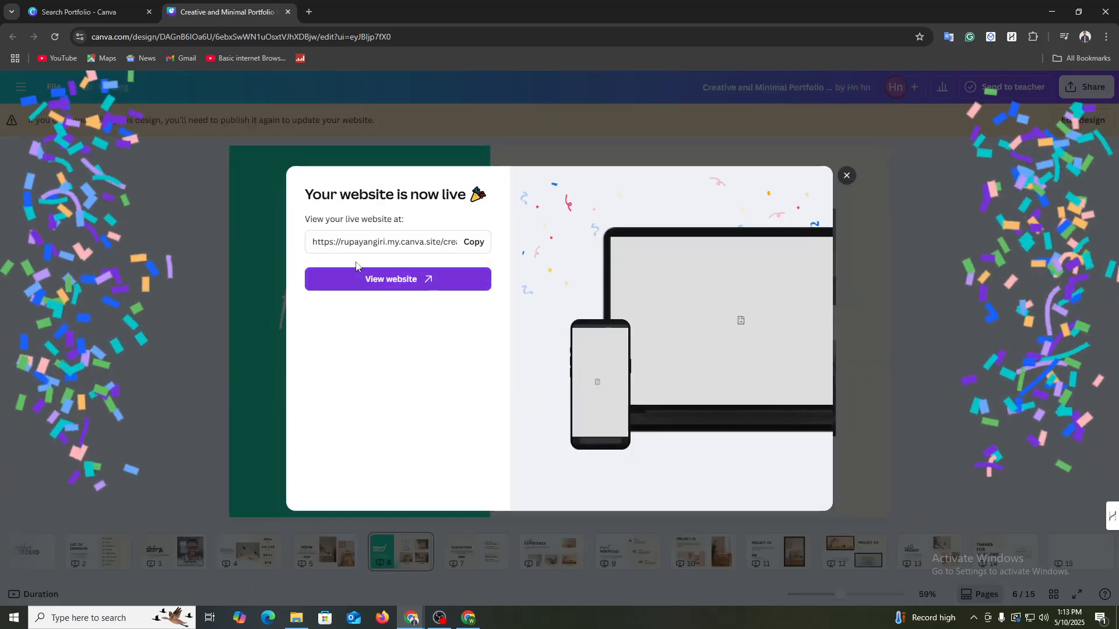
# Step: Copy the live website's link and open it in a new browser tab
pyautogui.click(474, 242)
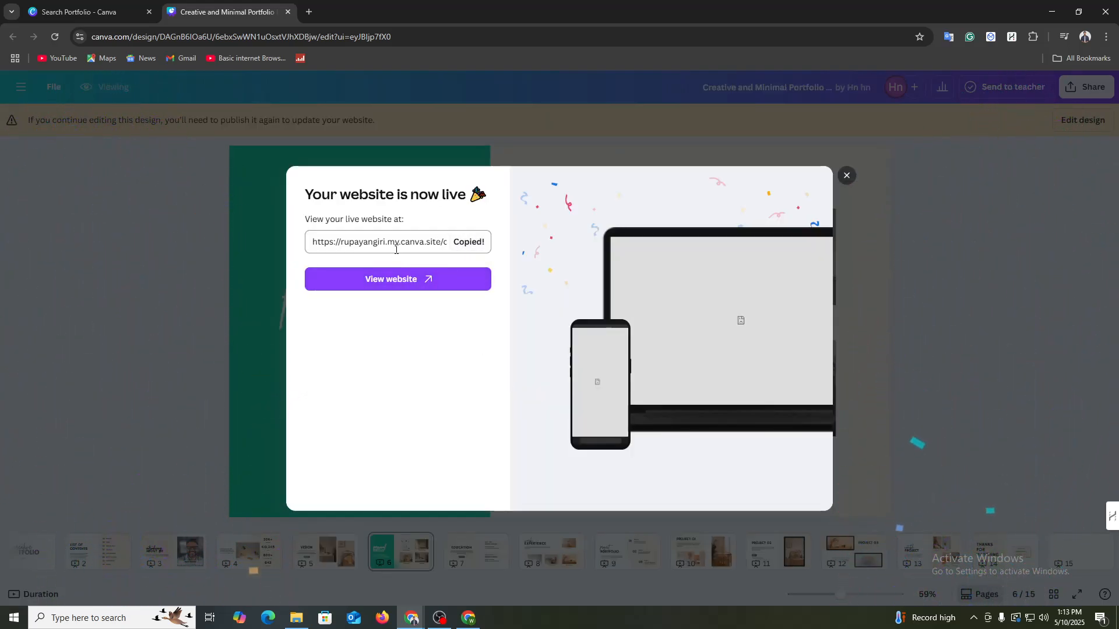
pyautogui.click(309, 12)
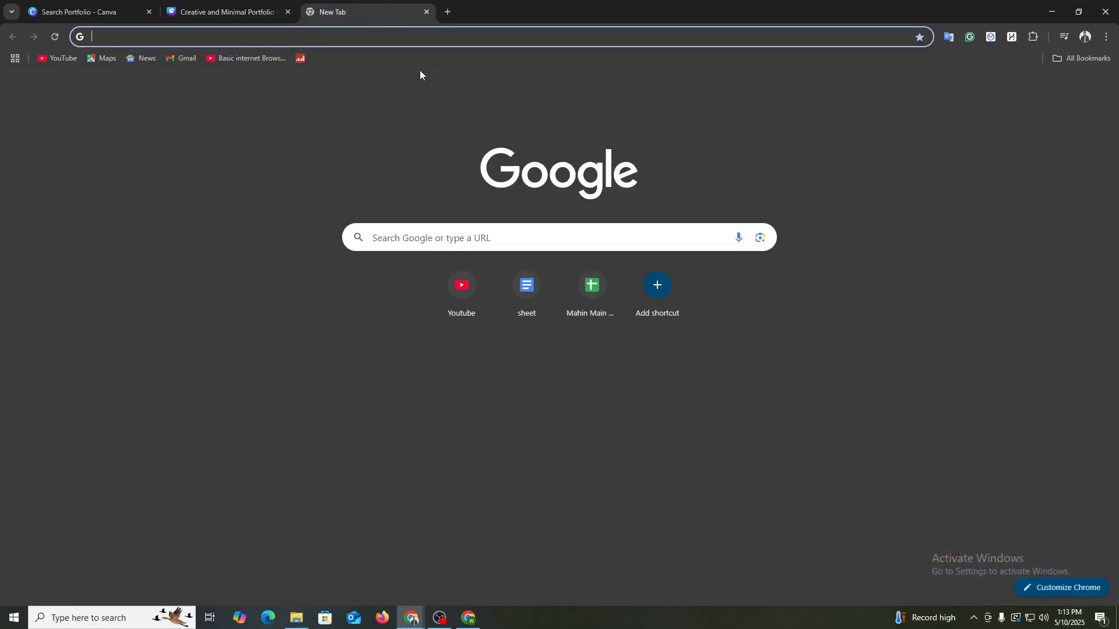
pyautogui.hotkey('ctrl', 'v')
pyautogui.press('Return')
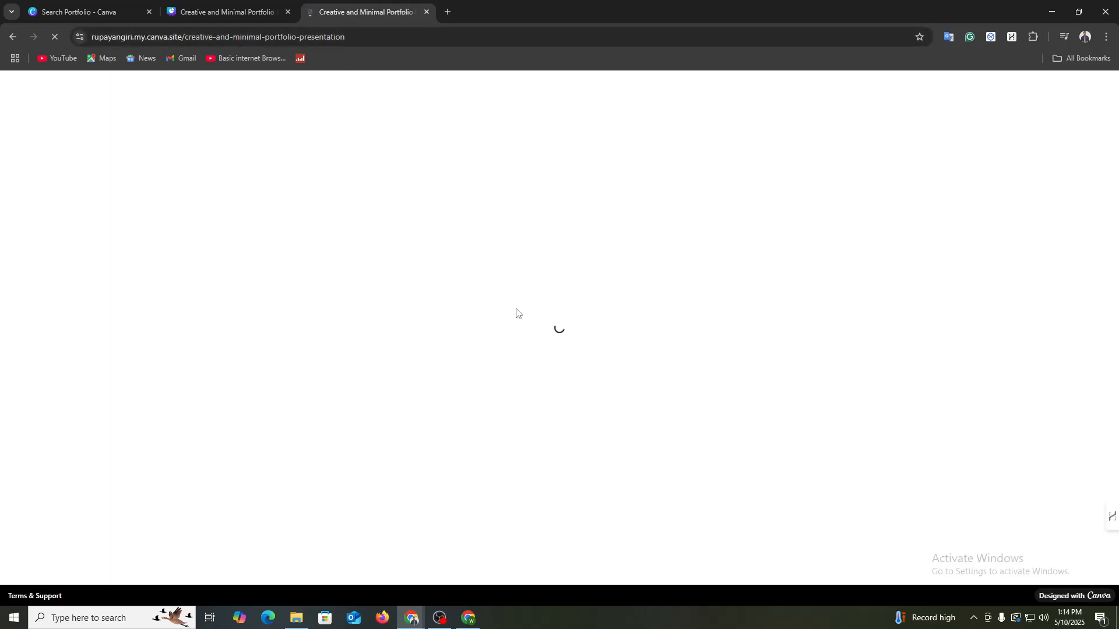
# Step: Page through the published site forward to the statistics page, back to the cover, and forward again to the About Me page
pyautogui.click(962, 309)
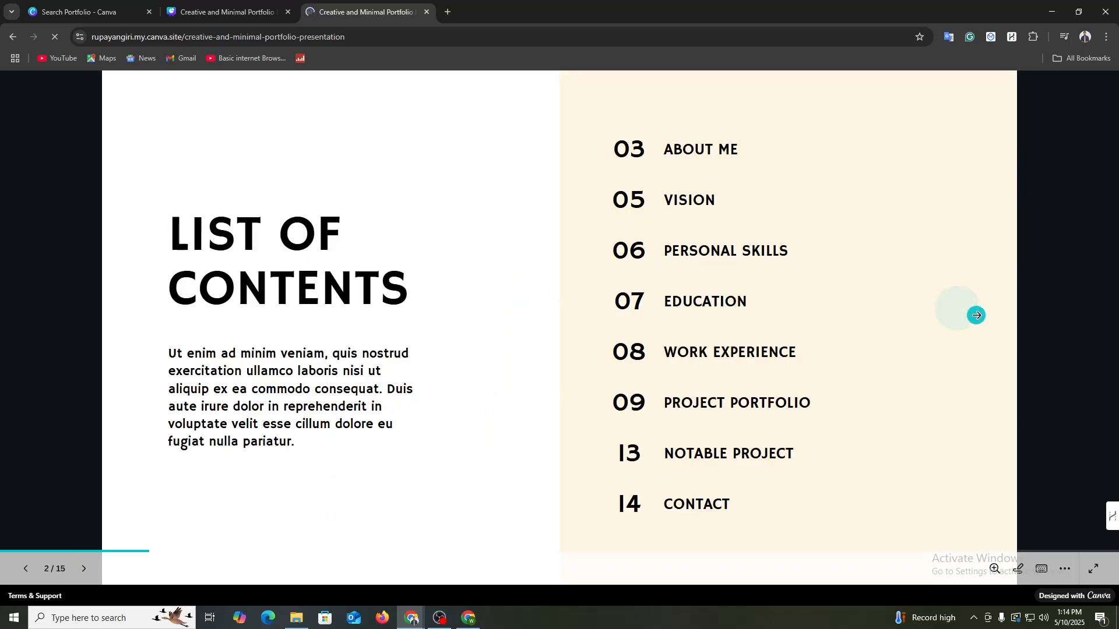
pyautogui.click(976, 315)
pyautogui.click(989, 316)
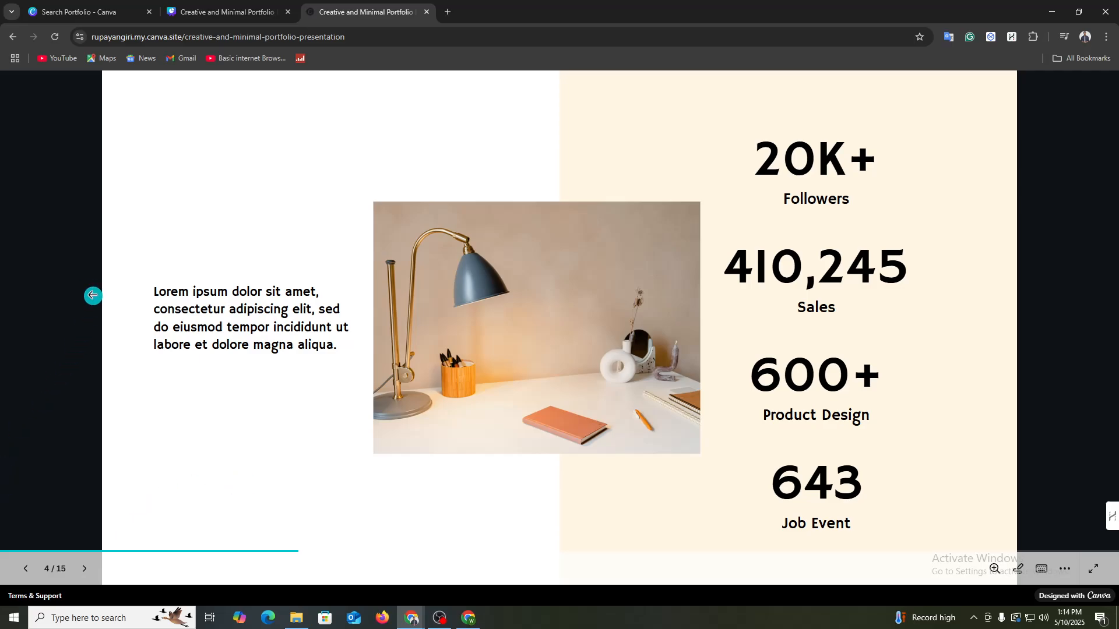
pyautogui.click(92, 295)
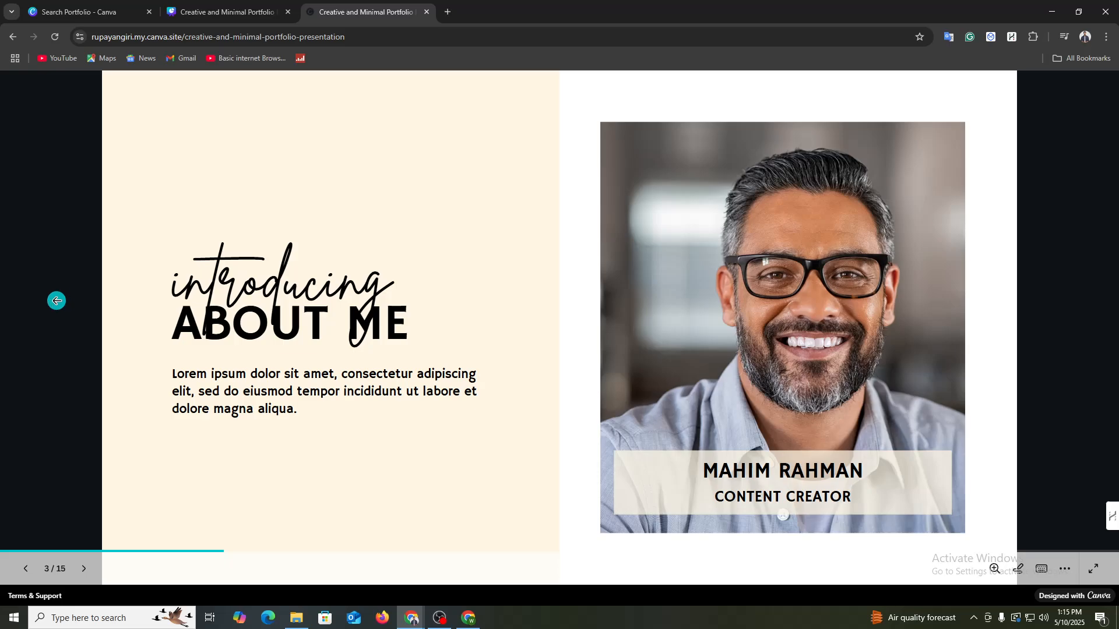
pyautogui.click(57, 298)
pyautogui.click(44, 323)
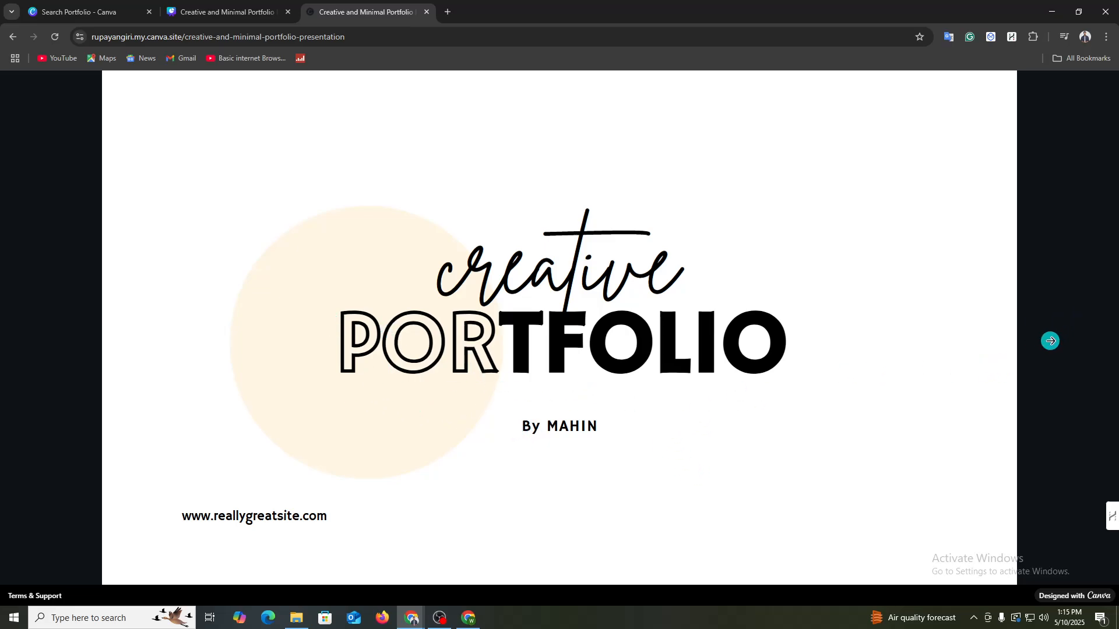
pyautogui.click(1051, 339)
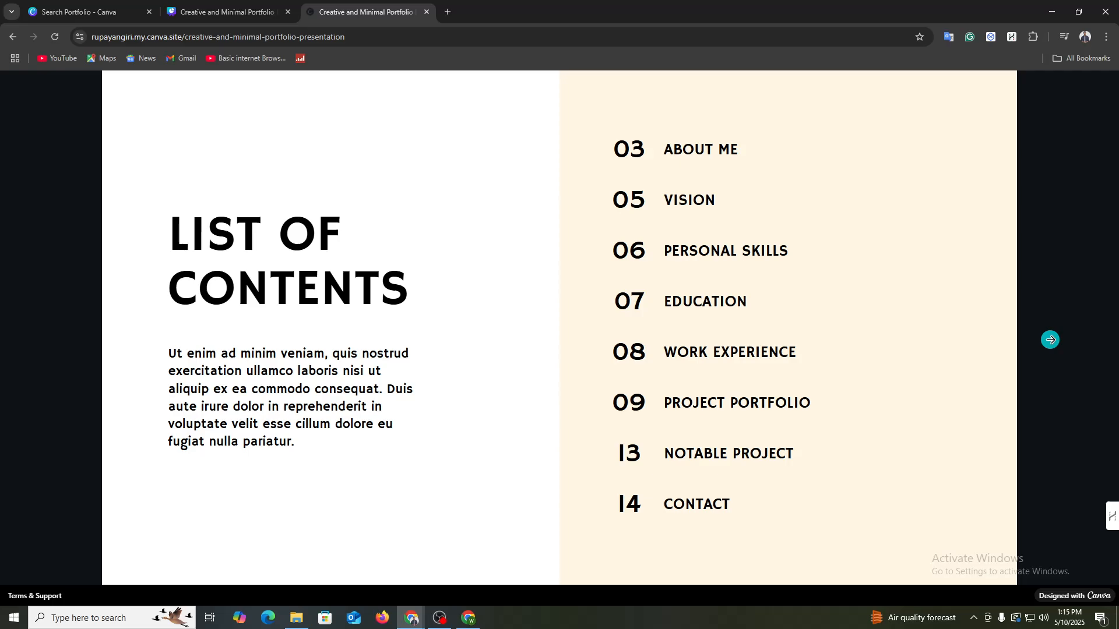
pyautogui.click(1051, 339)
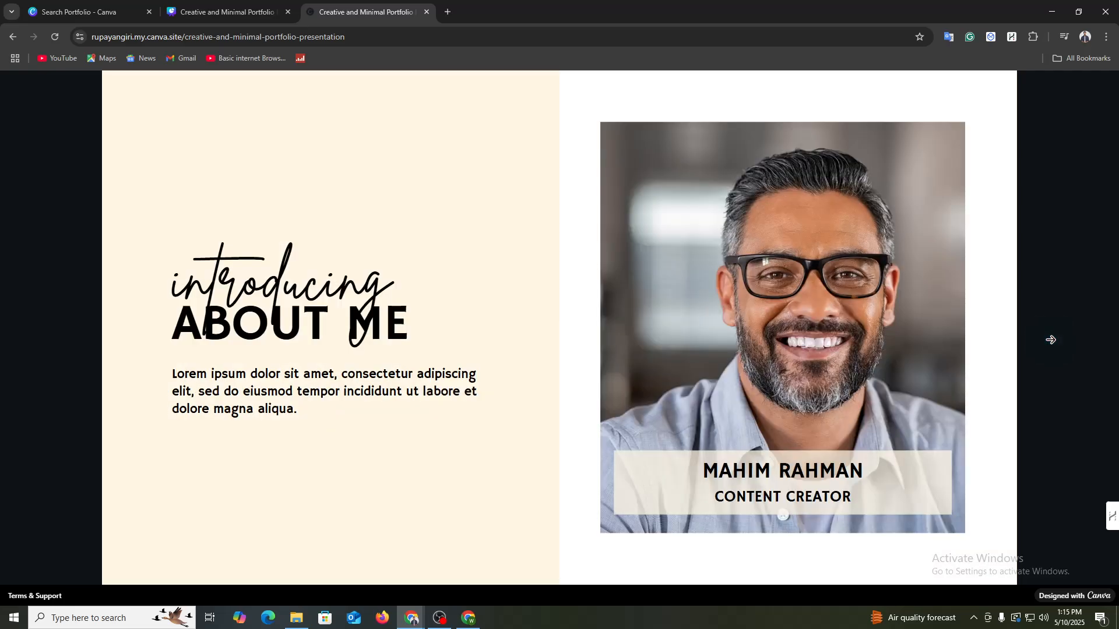